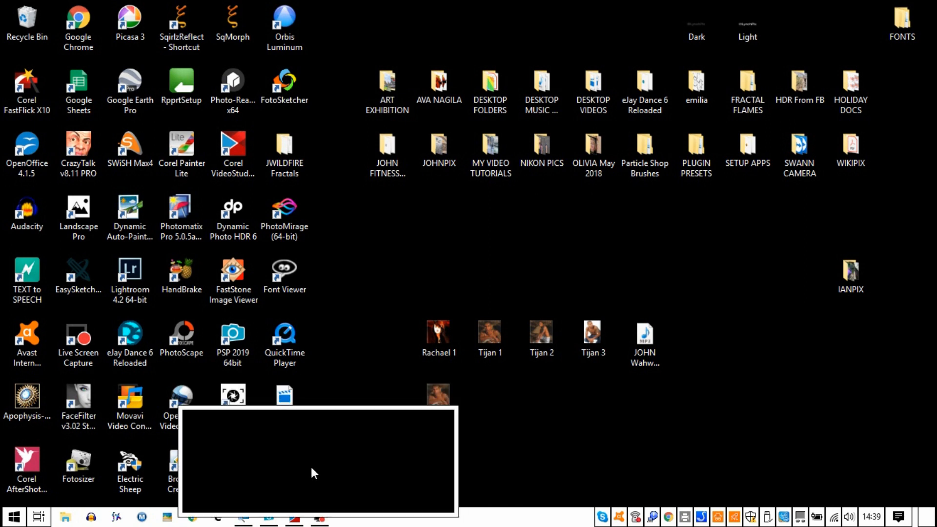
Switch to Corel VideoStudio and browse to the Photomirage folder on USB Drive (D:) to insert video into the main video track
left_click(296, 517)
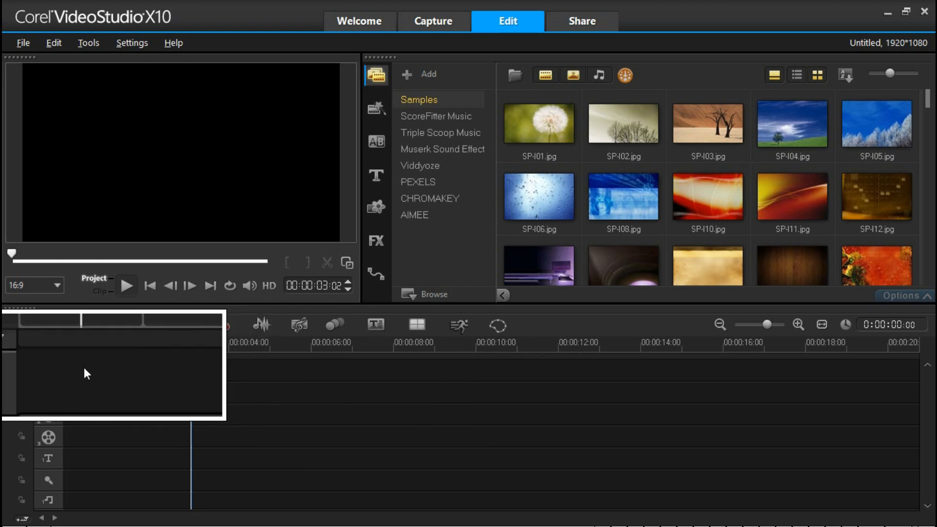
right_click(96, 366)
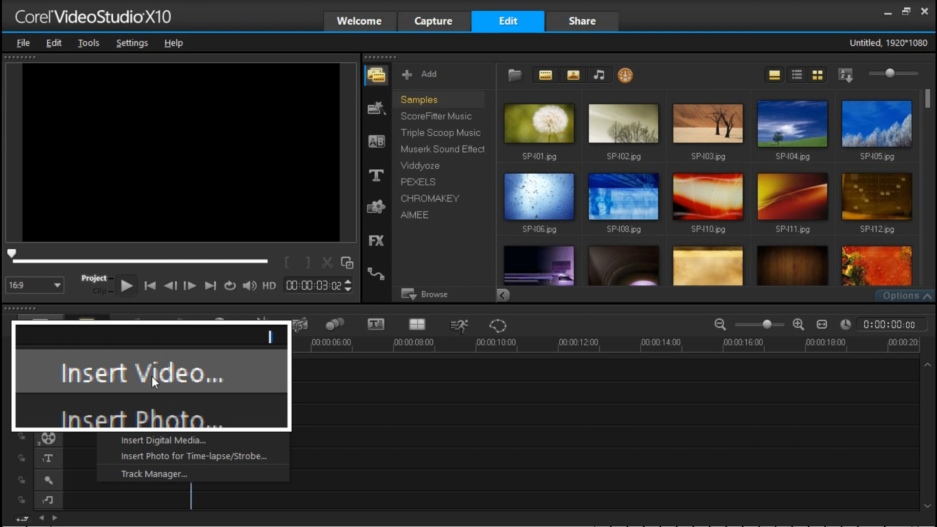
left_click(151, 376)
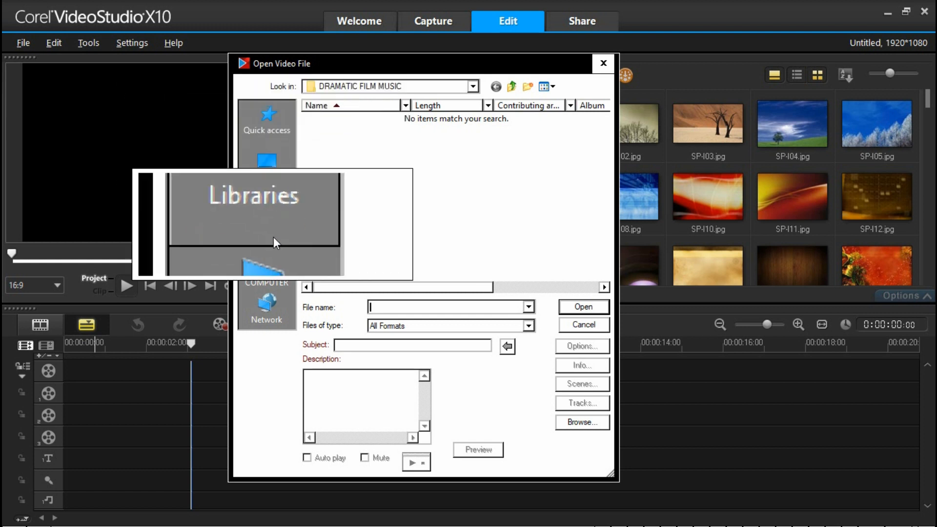
left_click(274, 219)
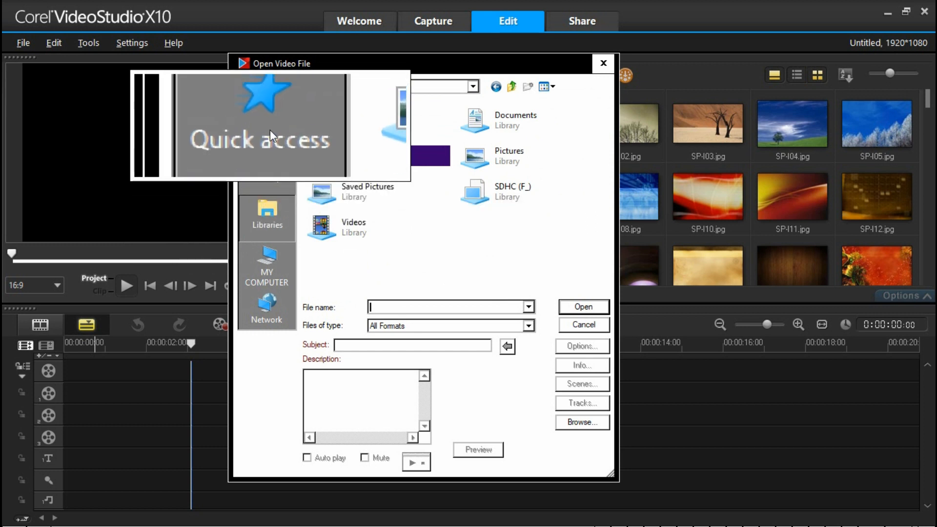
left_click(274, 279)
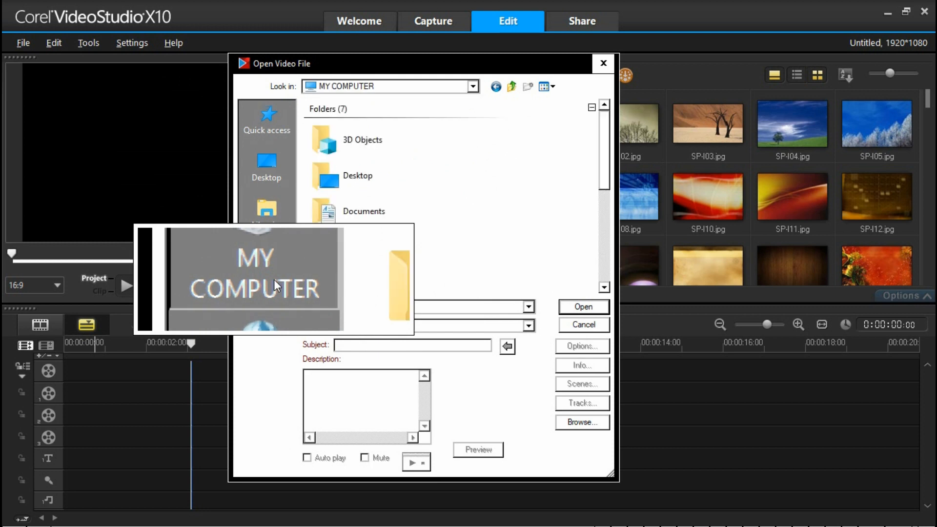
scroll(360, 242, "down", 2)
scroll(359, 243, "down", 2)
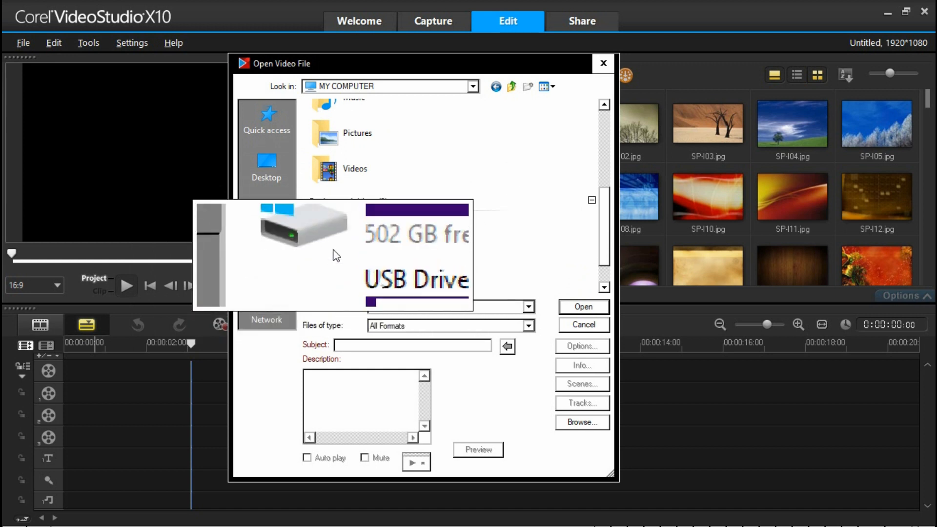
left_click(327, 271)
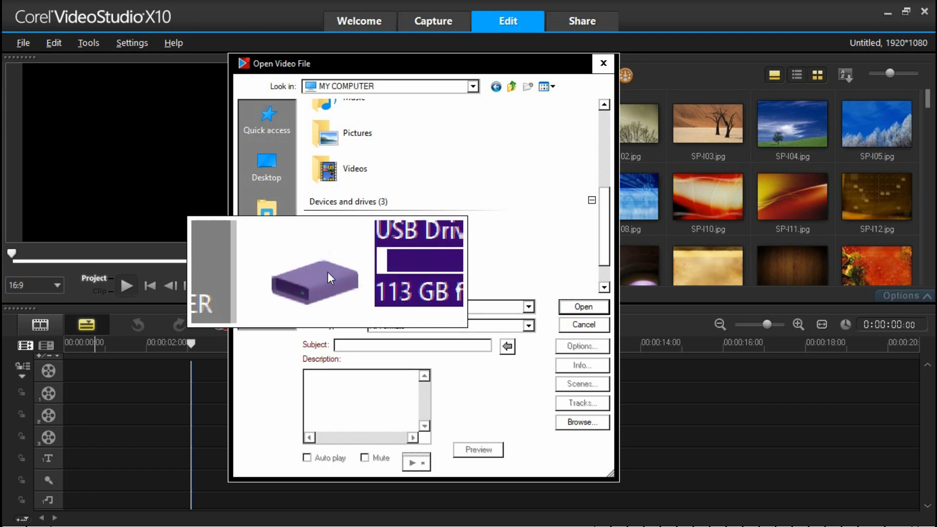
double_click(328, 273)
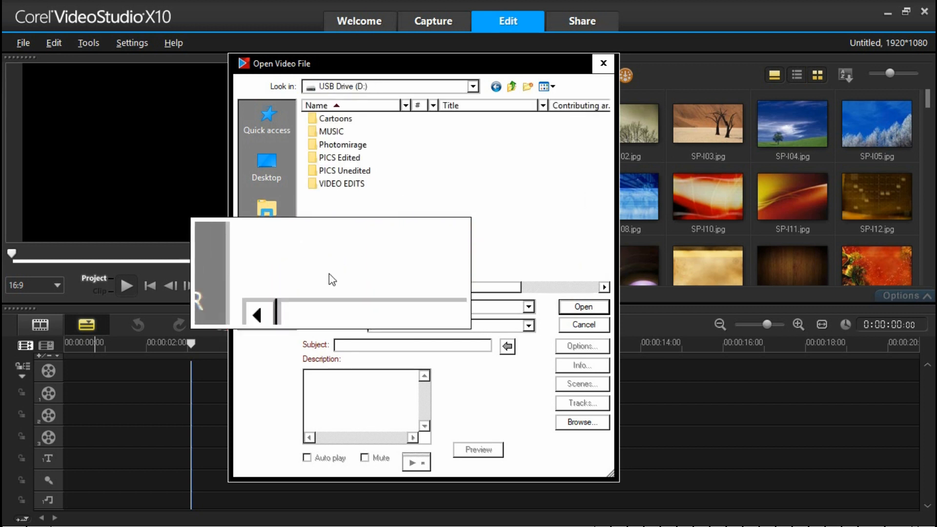
double_click(354, 150)
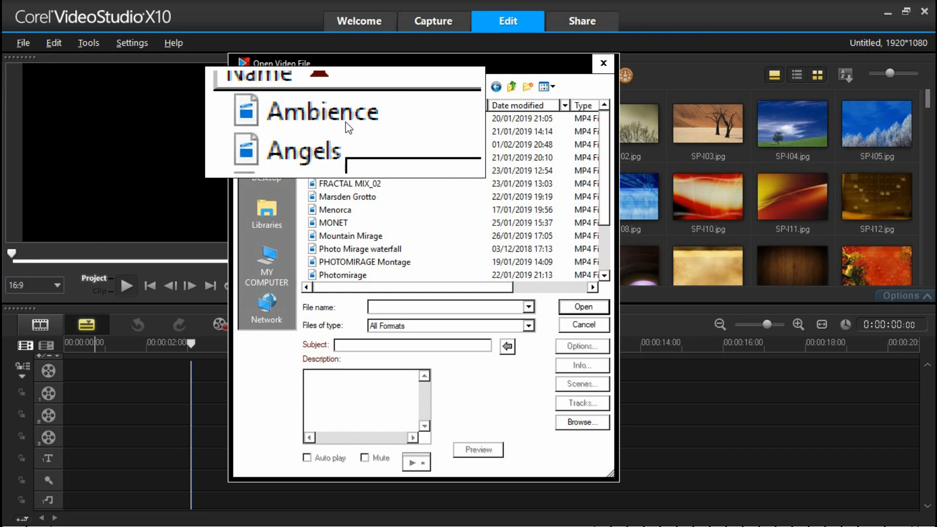
Insert the clips Ambience, Angels, Bald Eagle MIRAGE, CROC, Menorca, MONET, Mountain Mirage and Photo Mirage waterfall into the video track
left_click(347, 121)
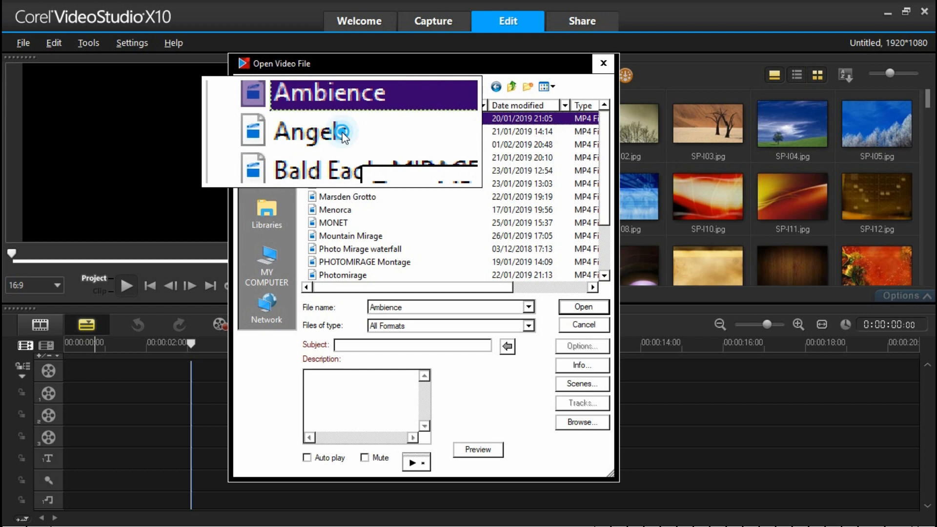
left_click(342, 132, "ctrl")
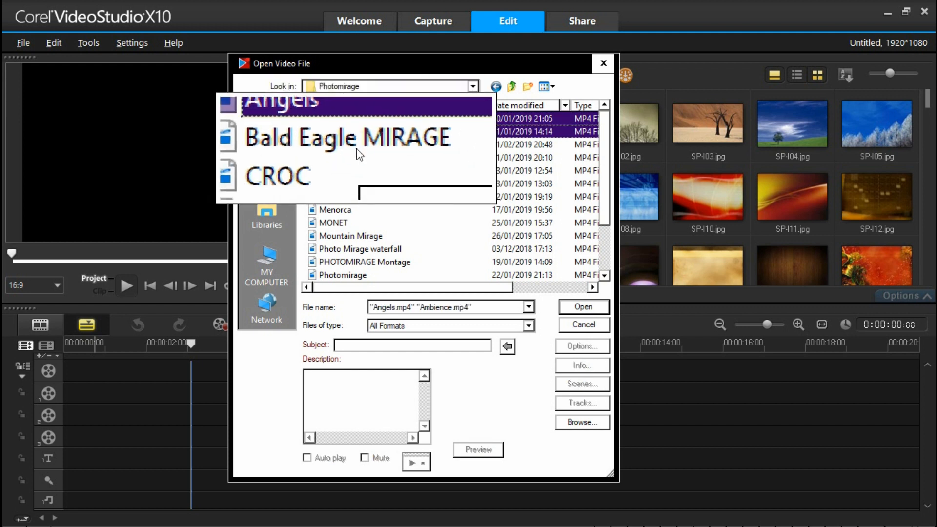
left_click(359, 145, "ctrl")
left_click(344, 160, "ctrl")
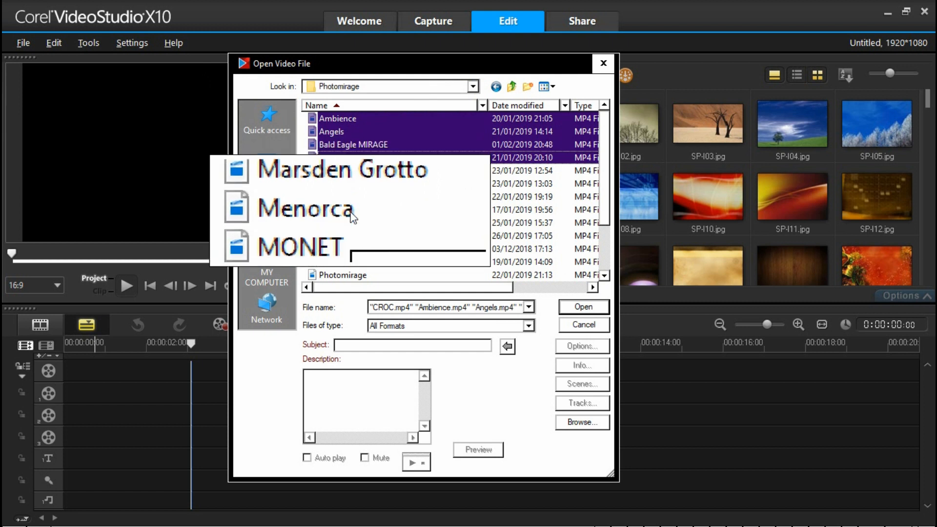
left_click(352, 209, "ctrl")
left_click(352, 223, "ctrl")
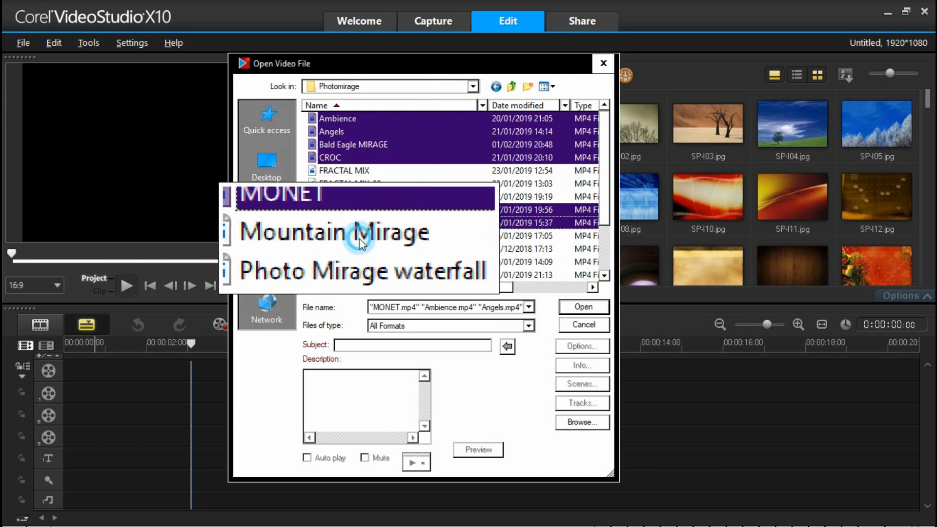
left_click(360, 237, "ctrl")
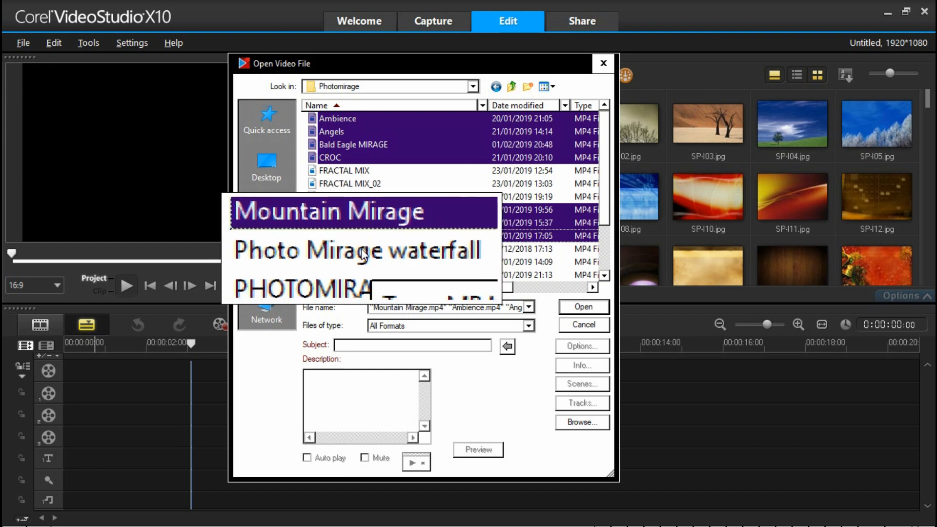
left_click(370, 252, "ctrl")
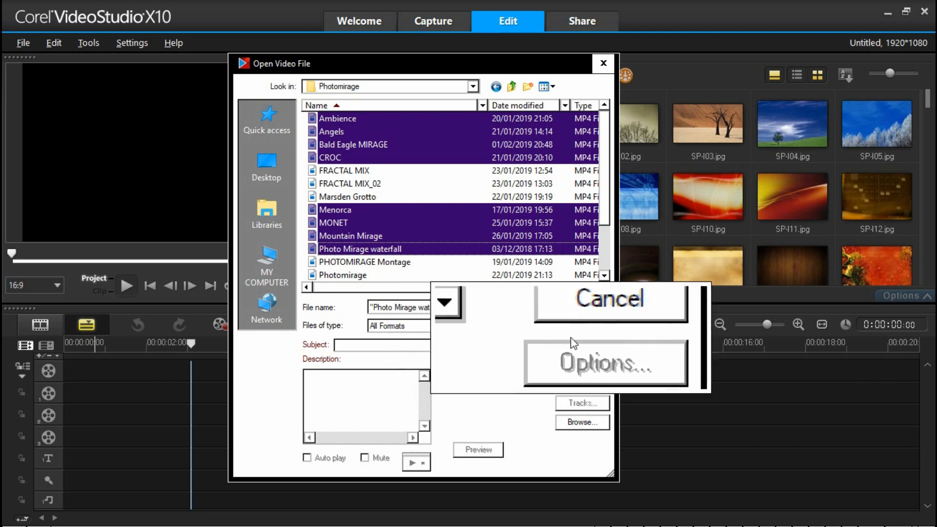
left_click(574, 306)
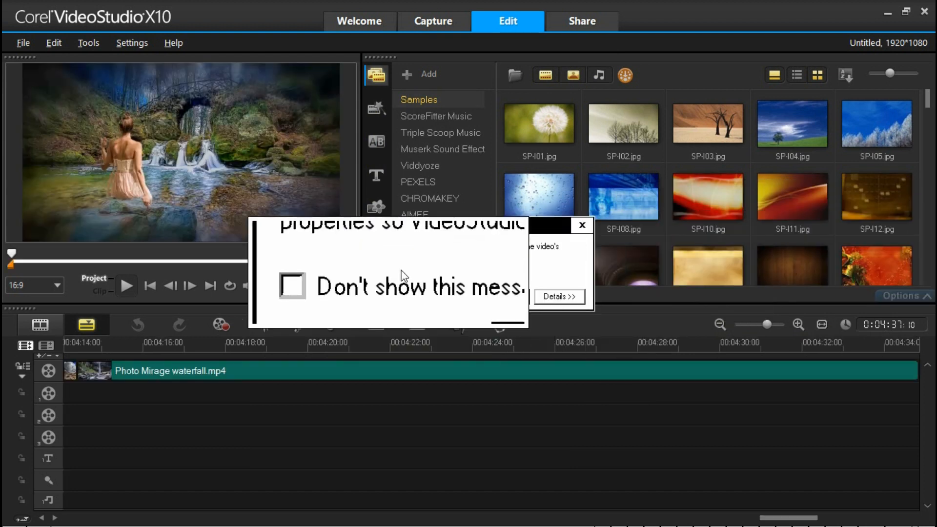
left_click(511, 302)
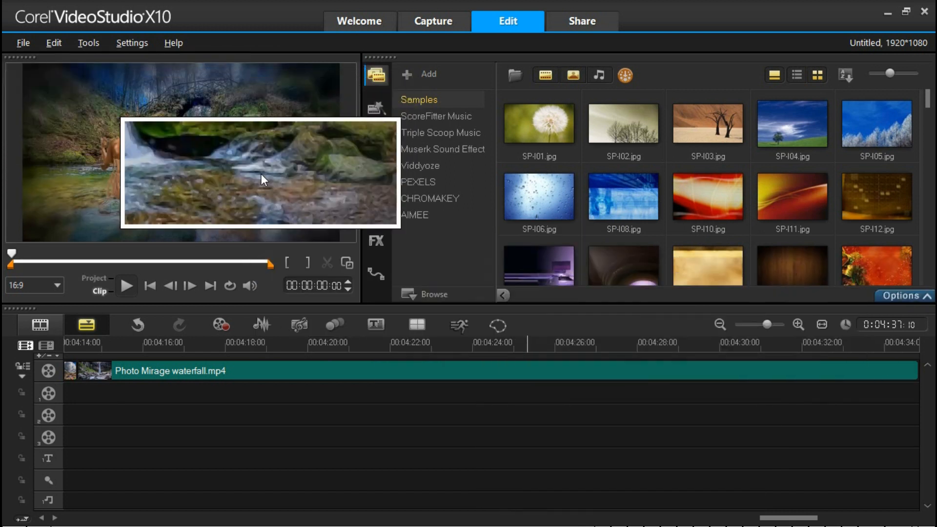
Fit the whole project in the timeline, check the first inserted clips, and play the Ambience clip
left_click(822, 326)
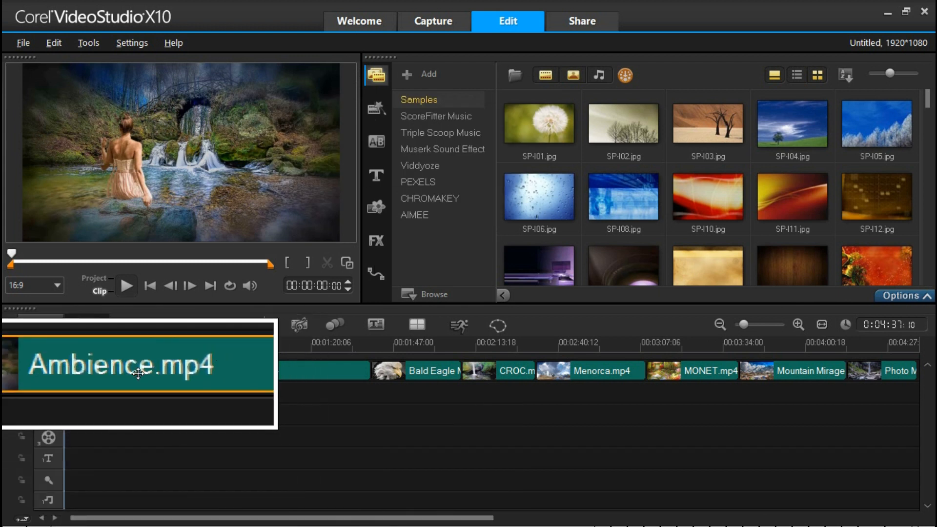
left_click(245, 370)
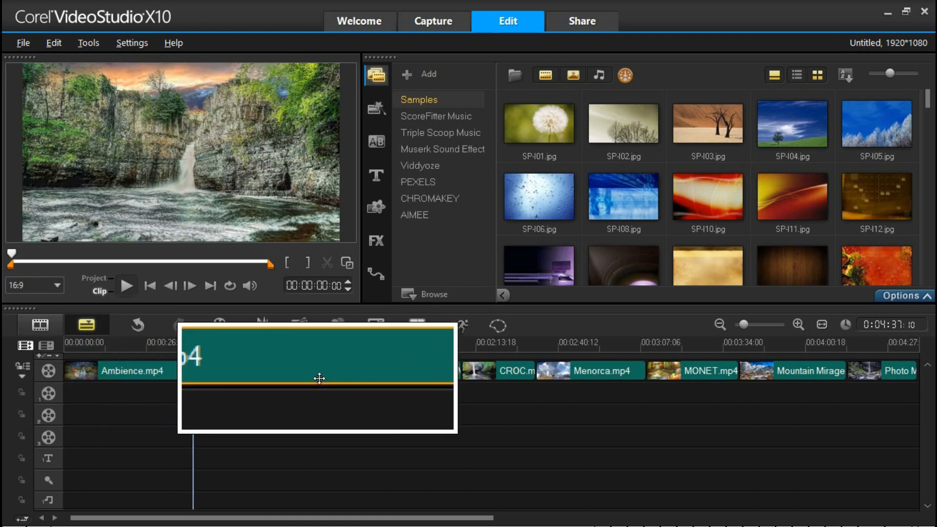
left_click(398, 373)
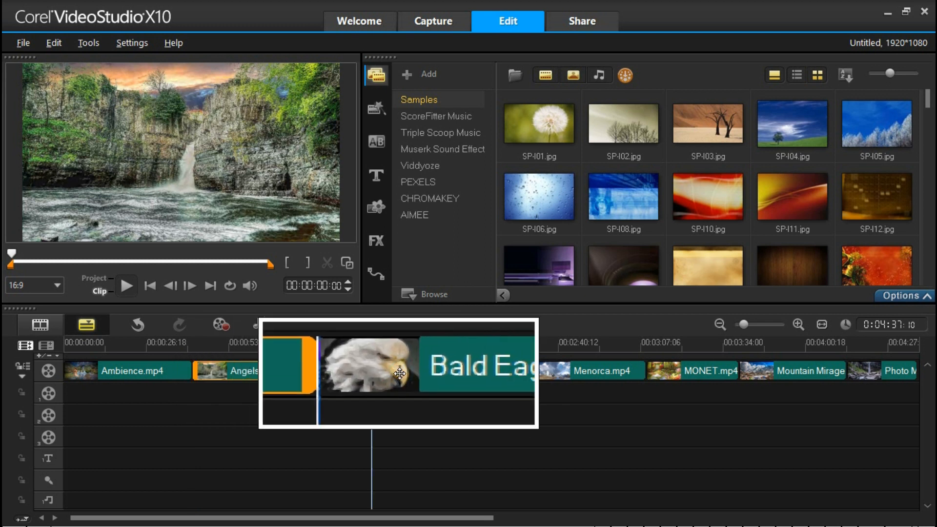
left_click(84, 369)
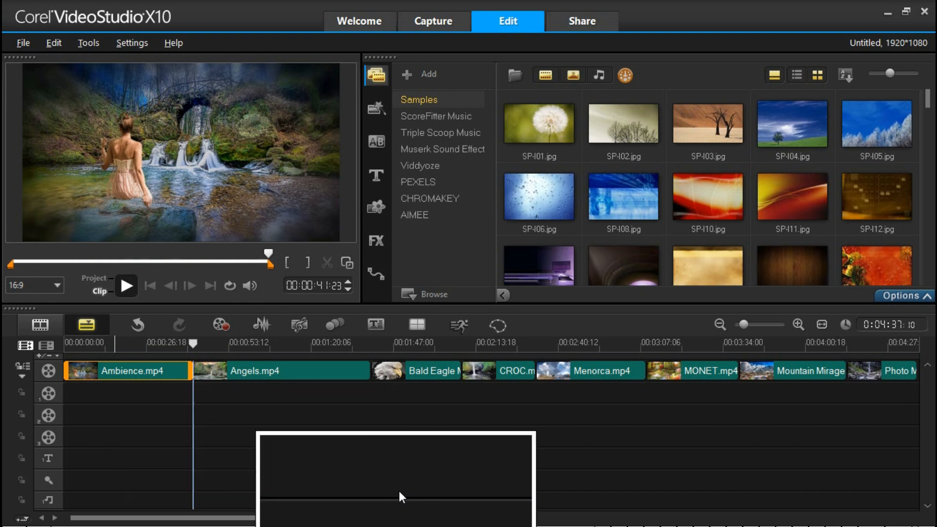
key("space")
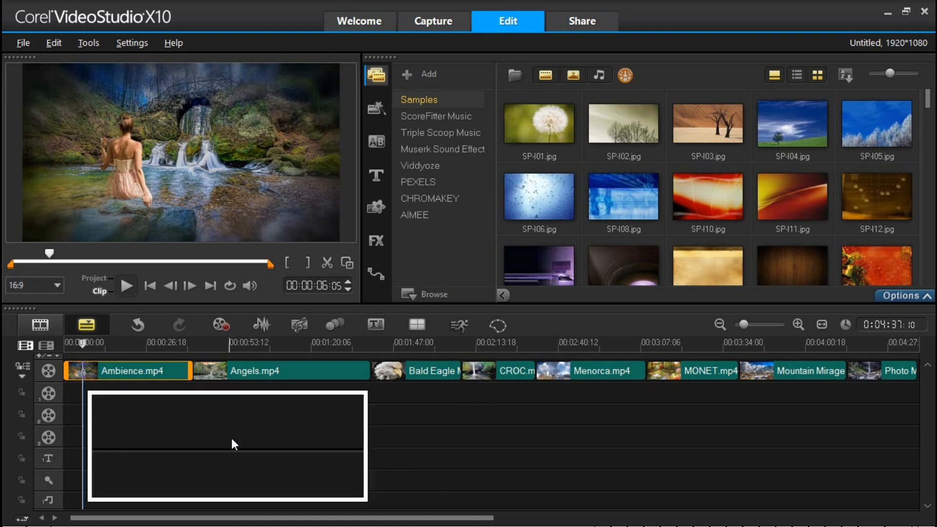
Mute the Ambience clip's audio and play the clip to check it
right_click(150, 373)
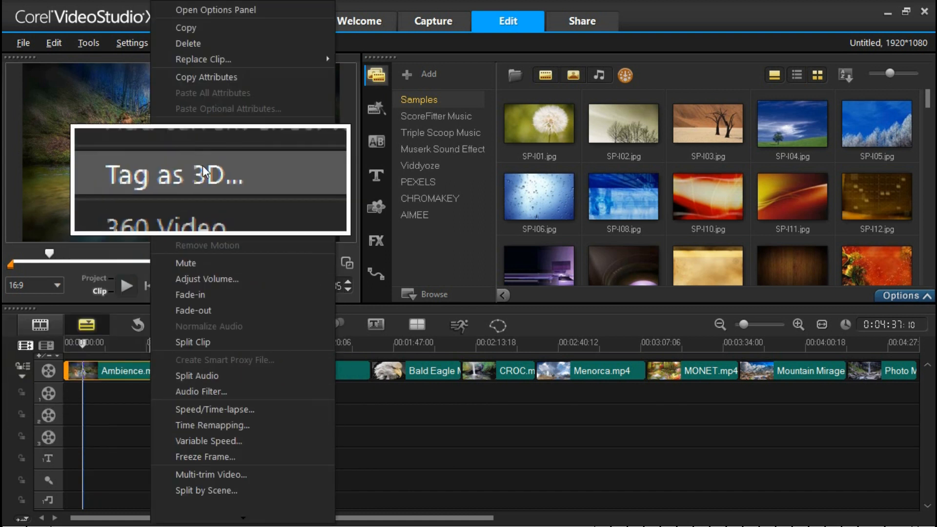
left_click(206, 265)
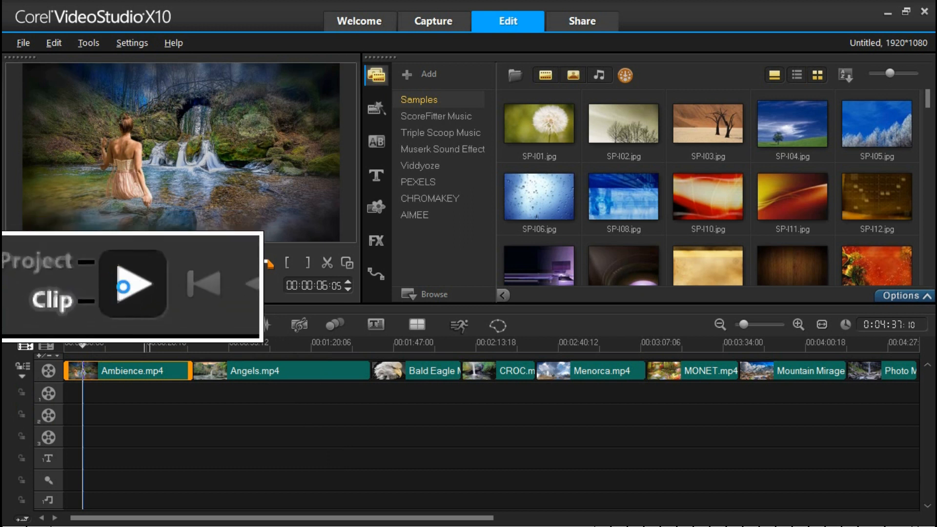
key("space")
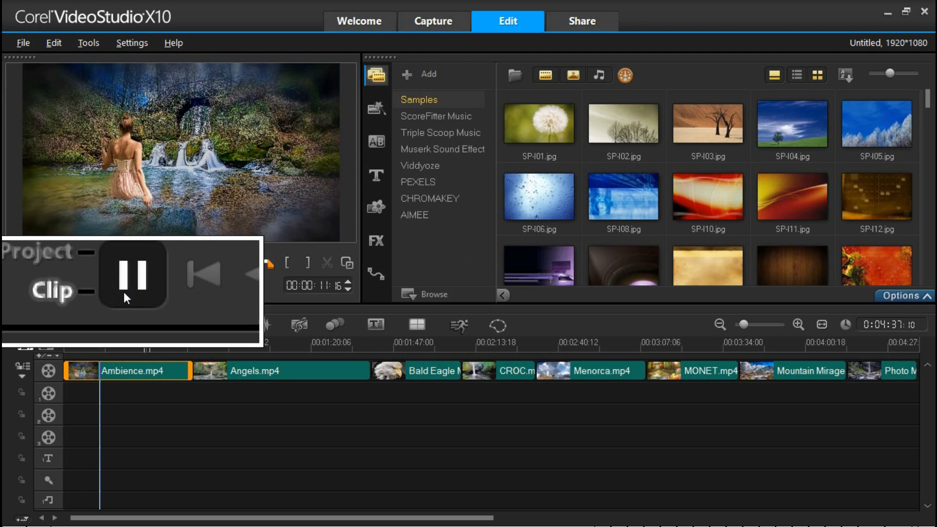
Mute the audio of the consecutive clips from Angels through Menorca together
left_click(246, 377)
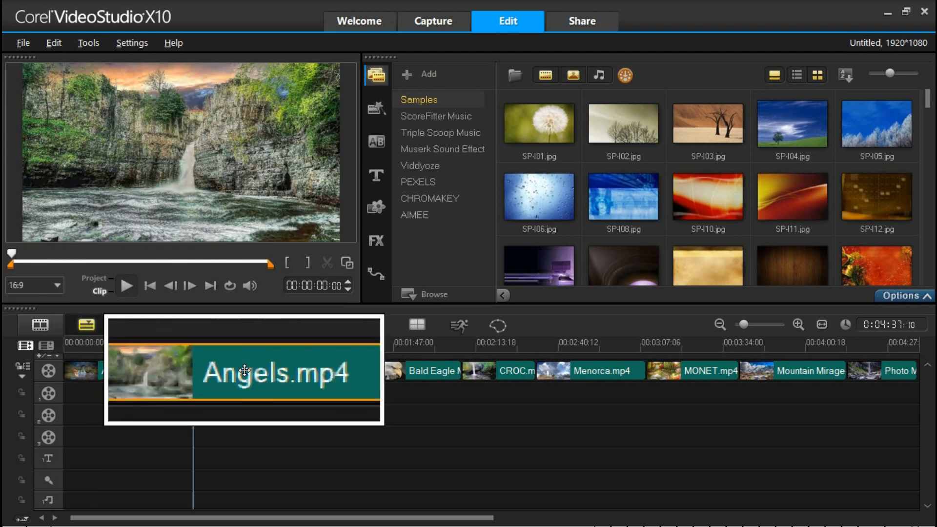
left_click(592, 371)
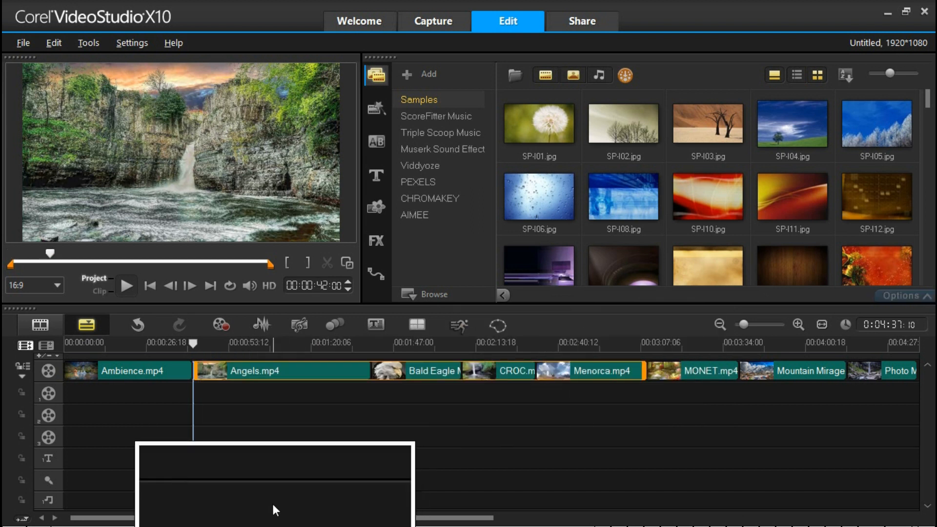
right_click(333, 373)
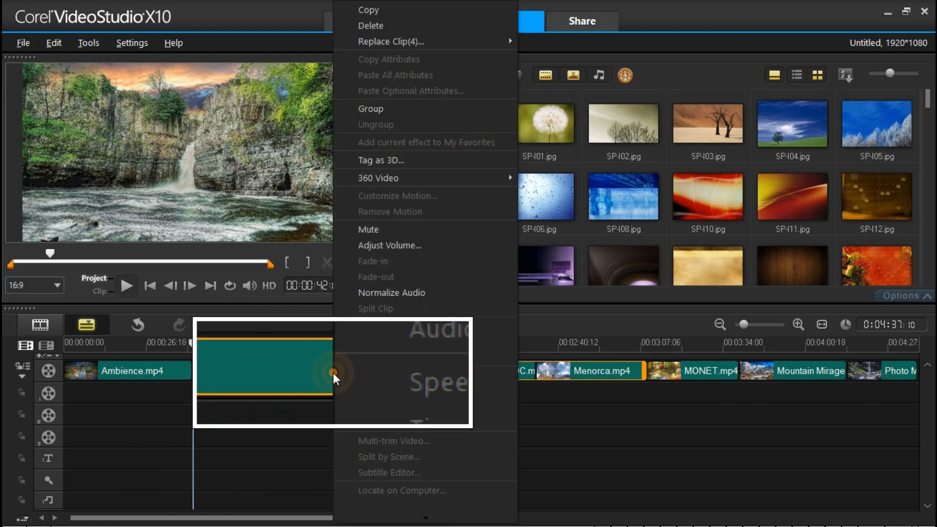
left_click(384, 224)
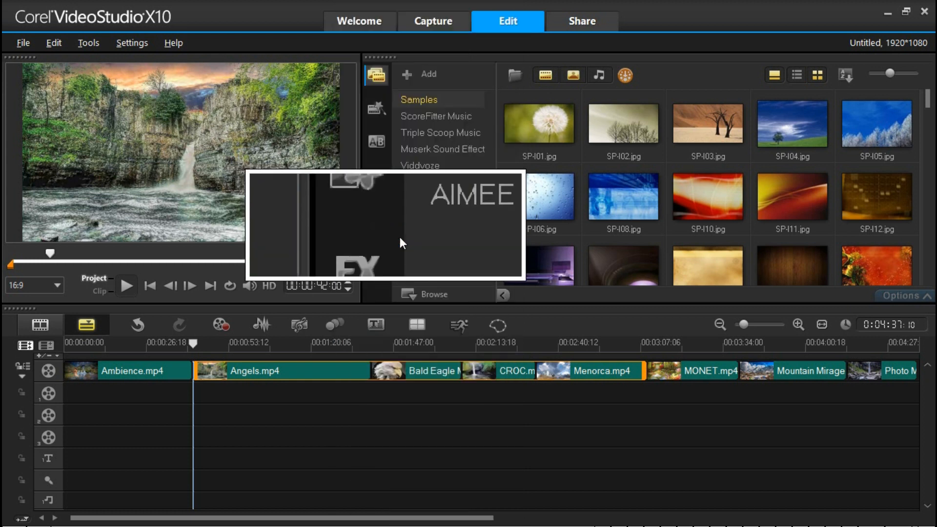
Mute the audio of the remaining clips from MONET through Photo Mirage waterfall together, then clear the selection
left_click(689, 373)
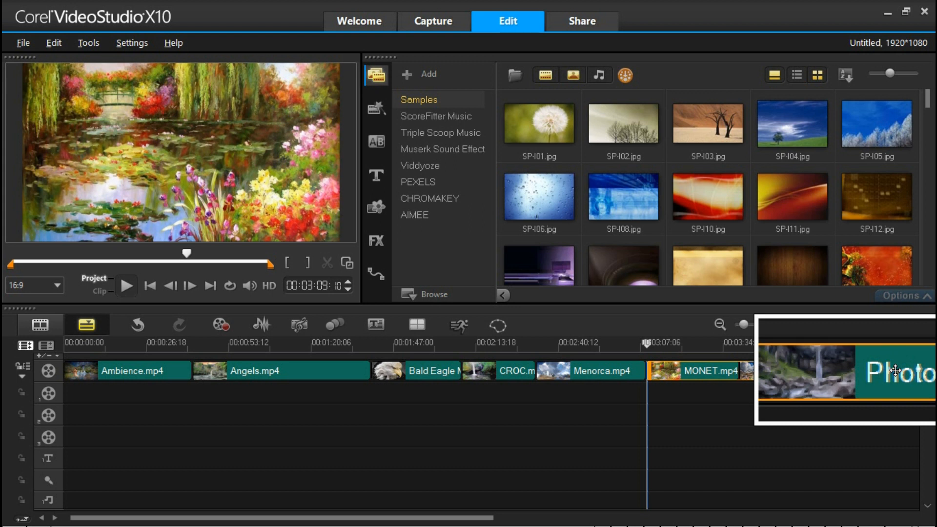
right_click(894, 372)
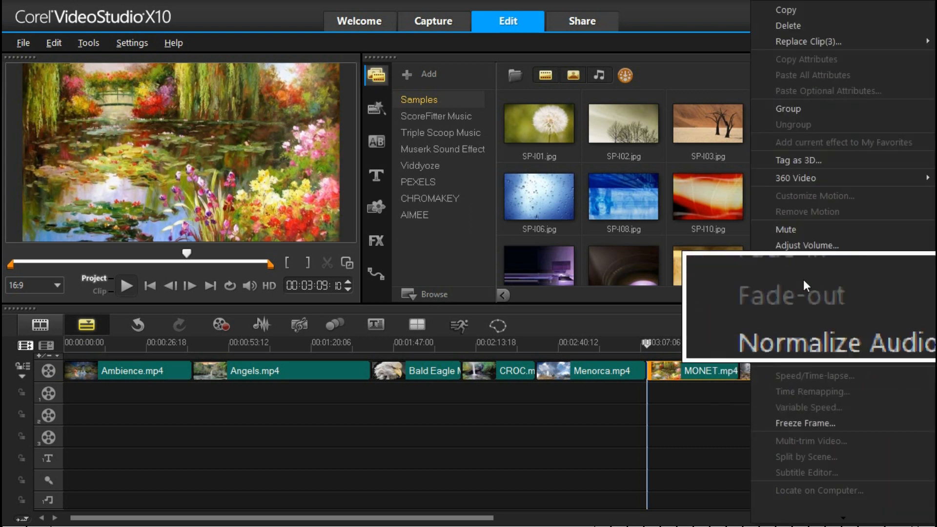
left_click(792, 231)
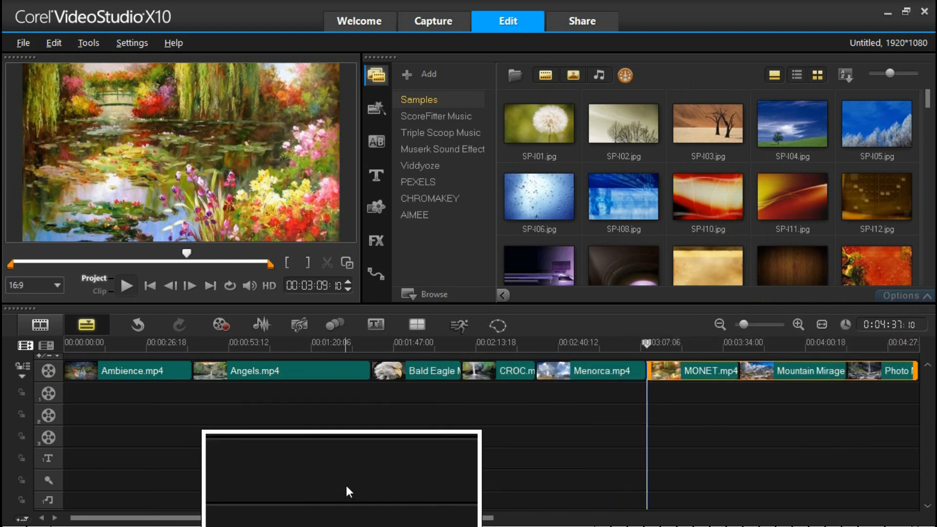
left_click(346, 486)
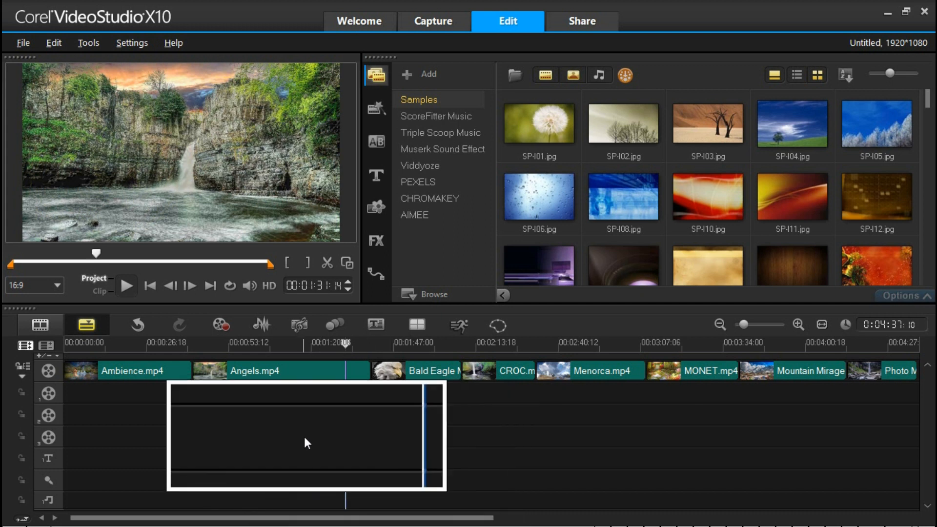
Trim the end of the Ambience clip so it lasts about 24 seconds
left_click(171, 372)
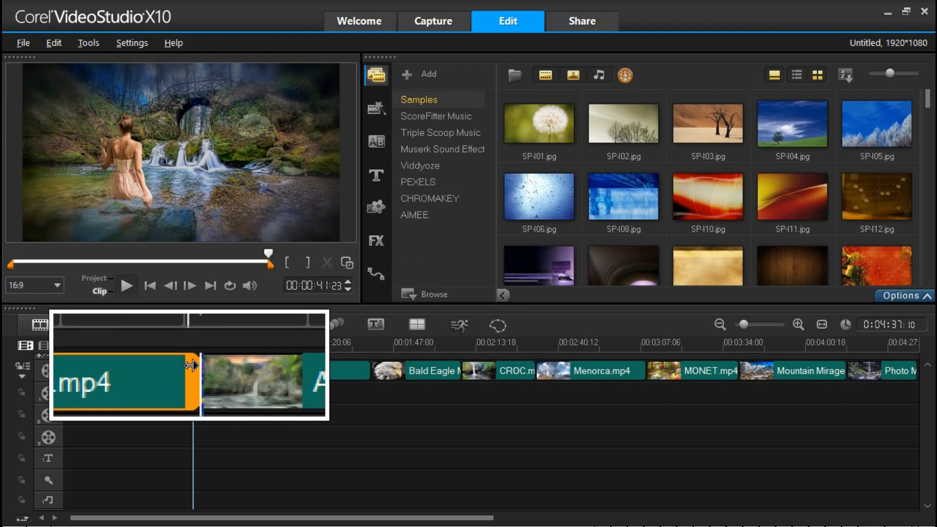
left_click_drag(191, 365, 139, 367)
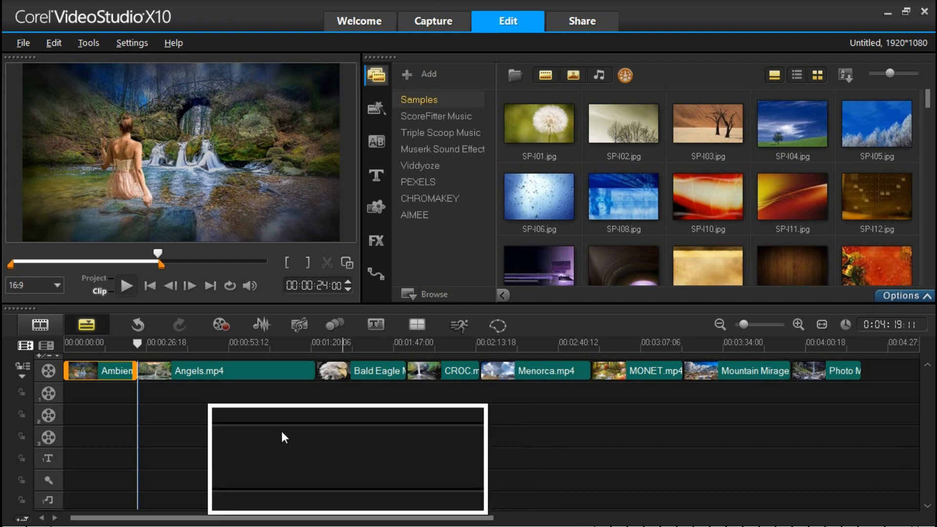
Trim the end of the Angels clip so it lasts about 36 seconds and set its playback speed to 105%
left_click(263, 370)
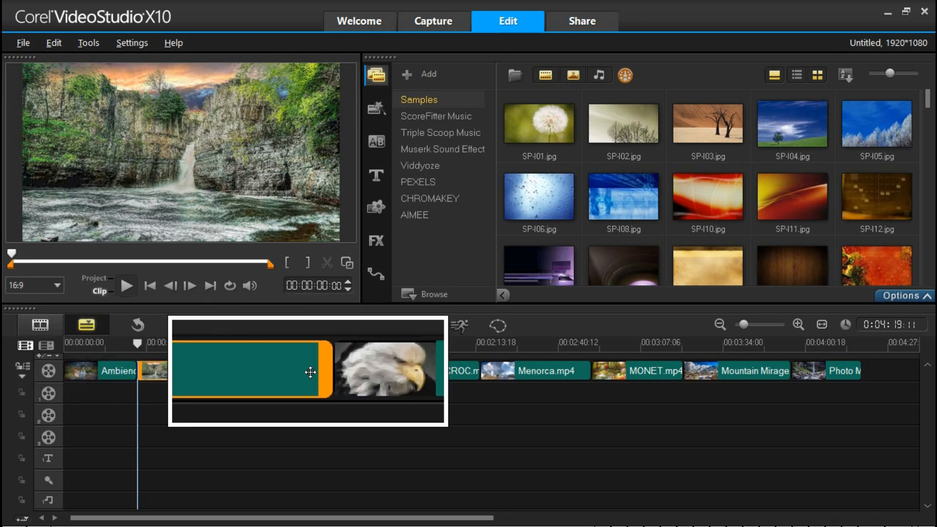
left_click_drag(315, 373, 250, 371)
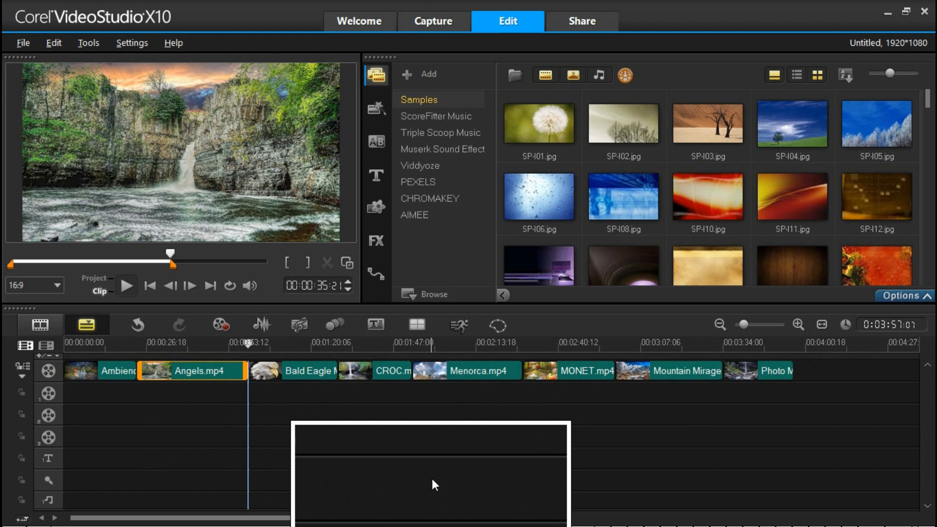
double_click(189, 372)
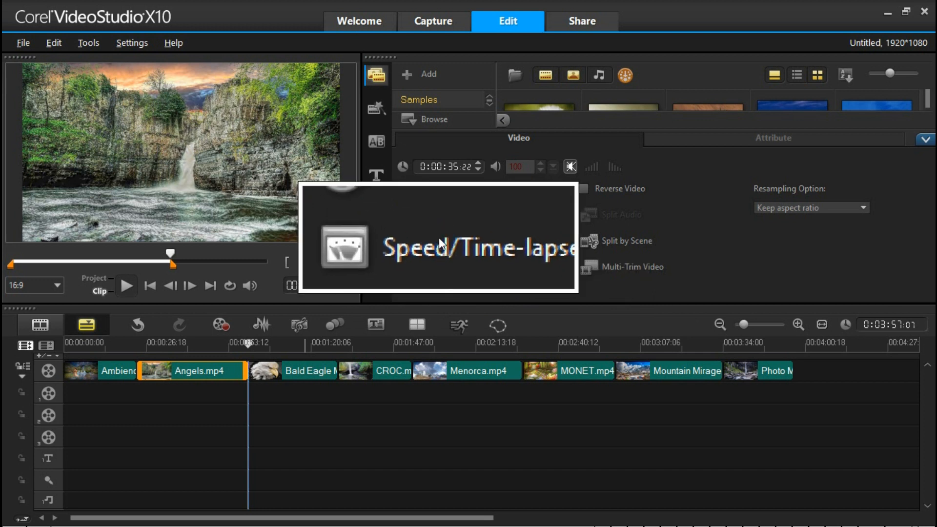
left_click(438, 238)
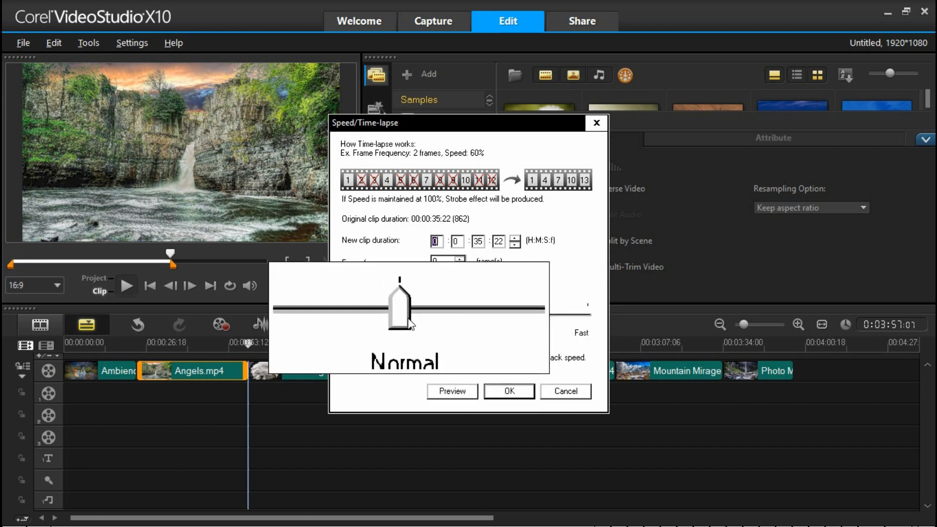
left_click_drag(406, 315, 514, 316)
left_click_drag(551, 319, 448, 322)
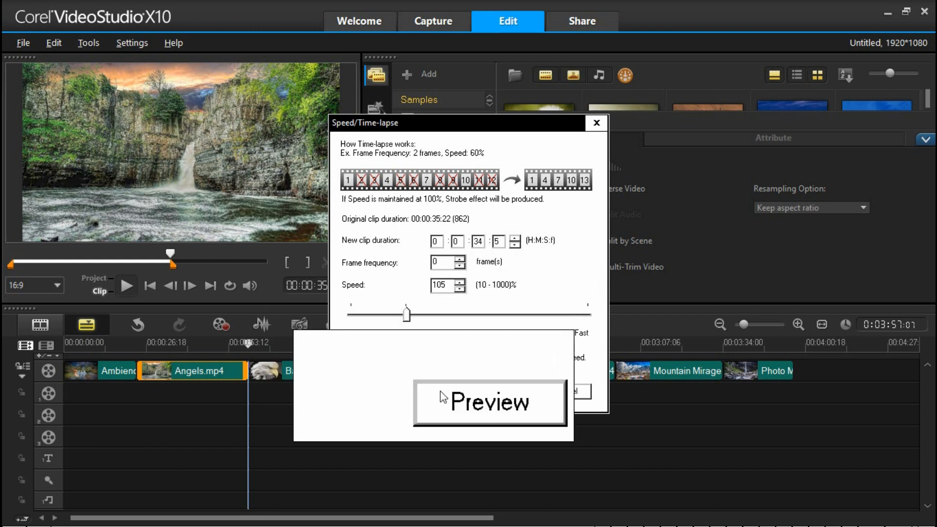
left_click(496, 392)
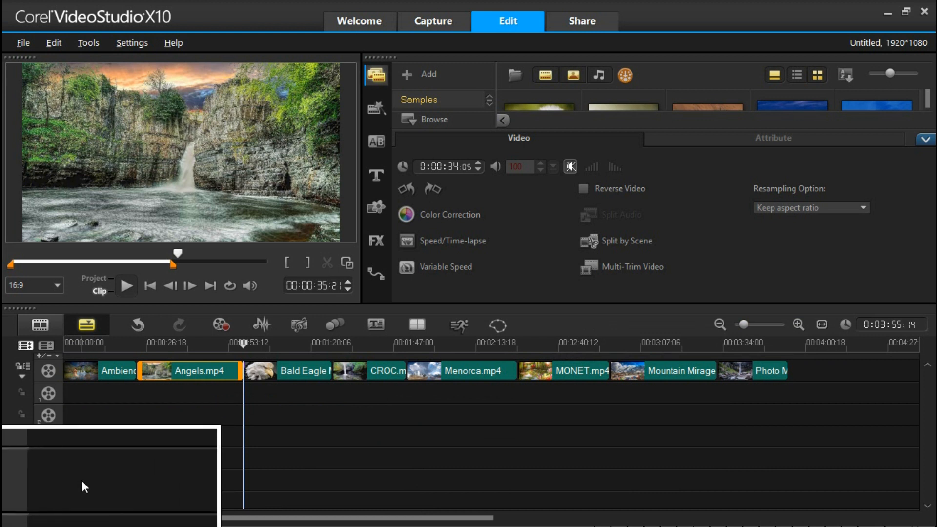
Start inserting an audio file on the music track and open the Facebook library folder within the Music library
right_click(81, 363)
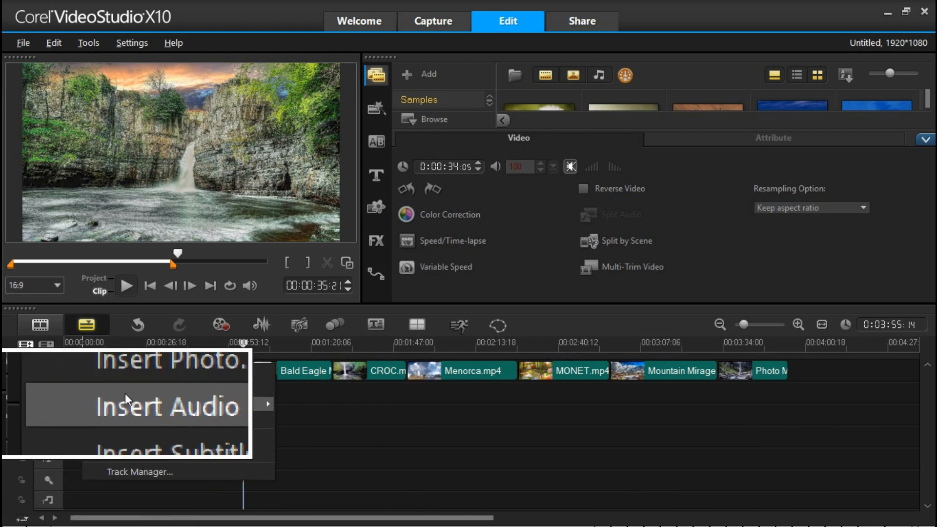
mouse_move(154, 403)
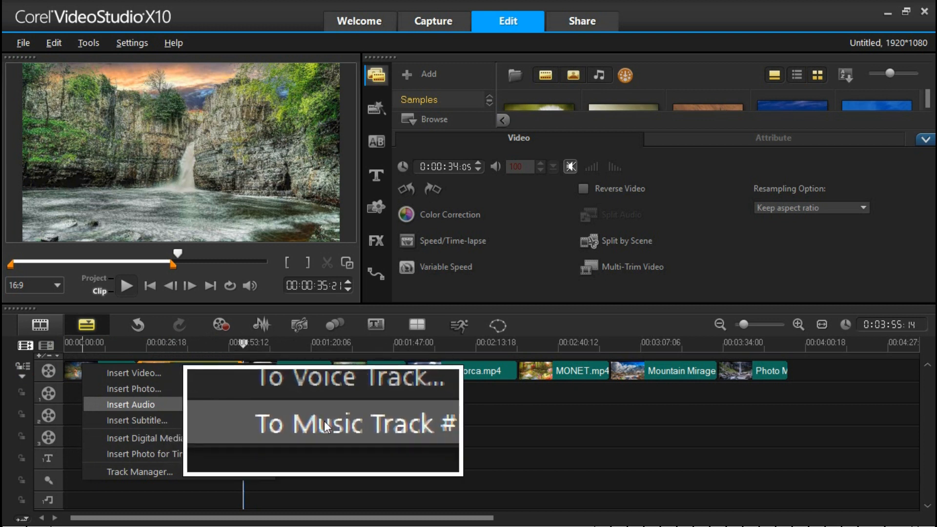
left_click(324, 421)
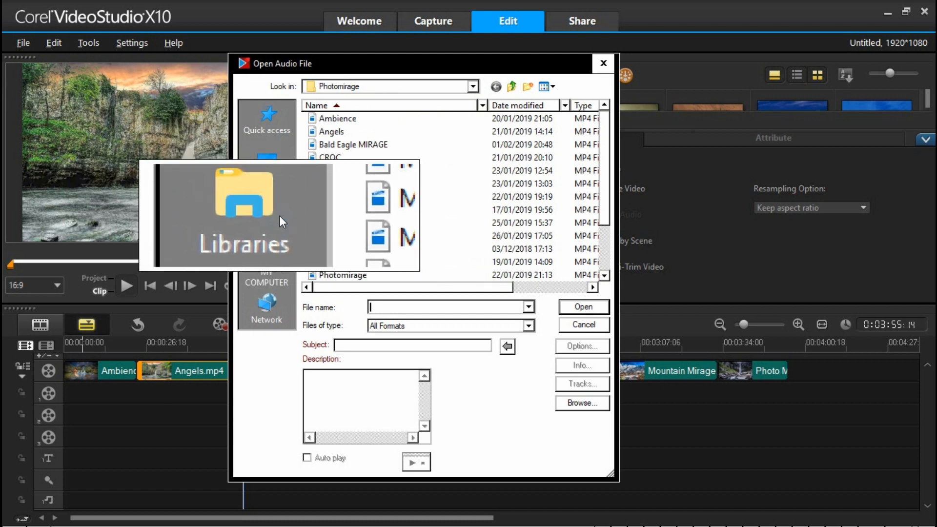
left_click(279, 215)
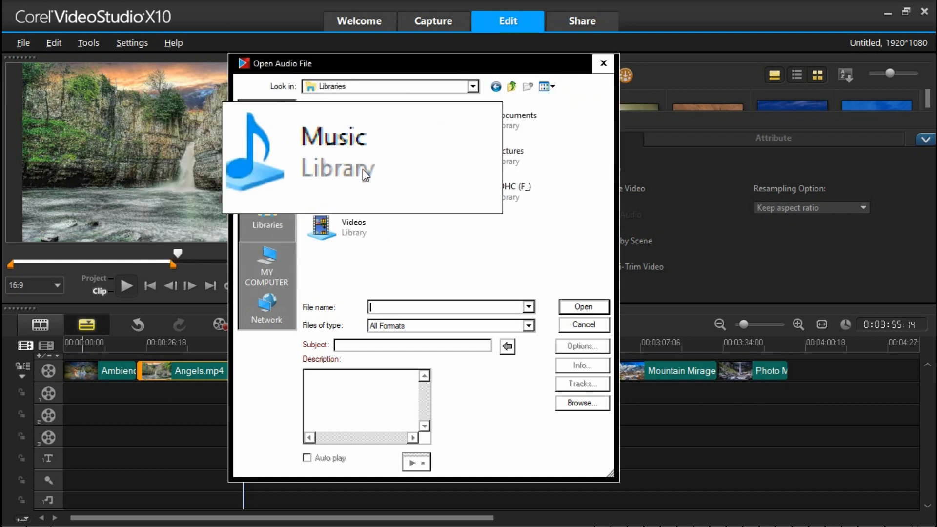
left_click(351, 157)
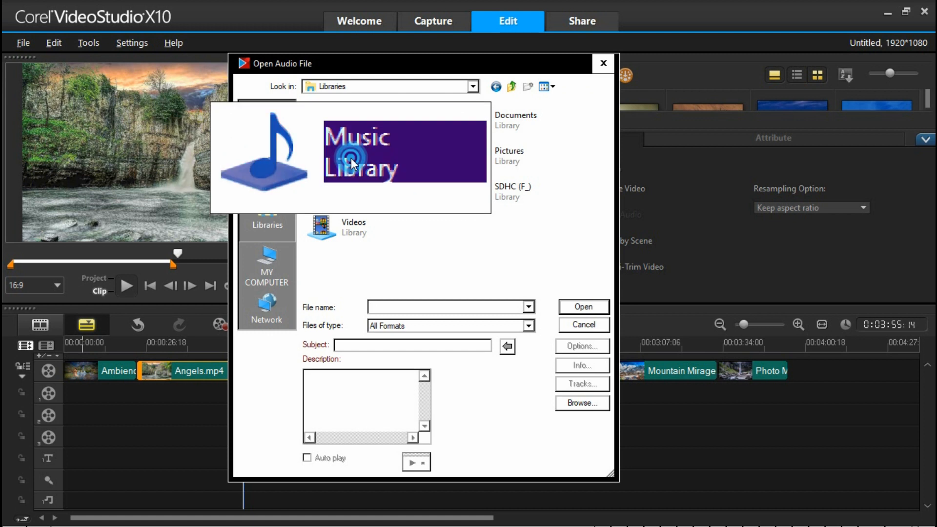
double_click(351, 157)
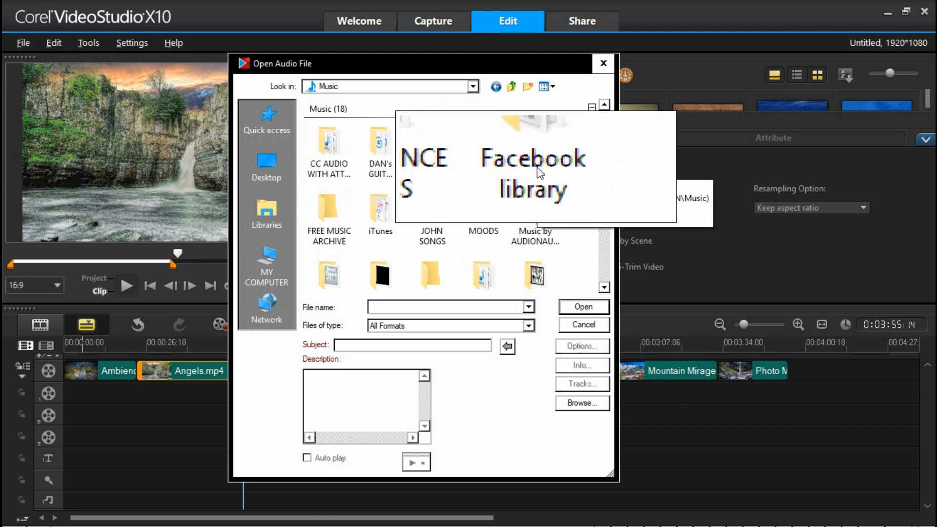
double_click(531, 168)
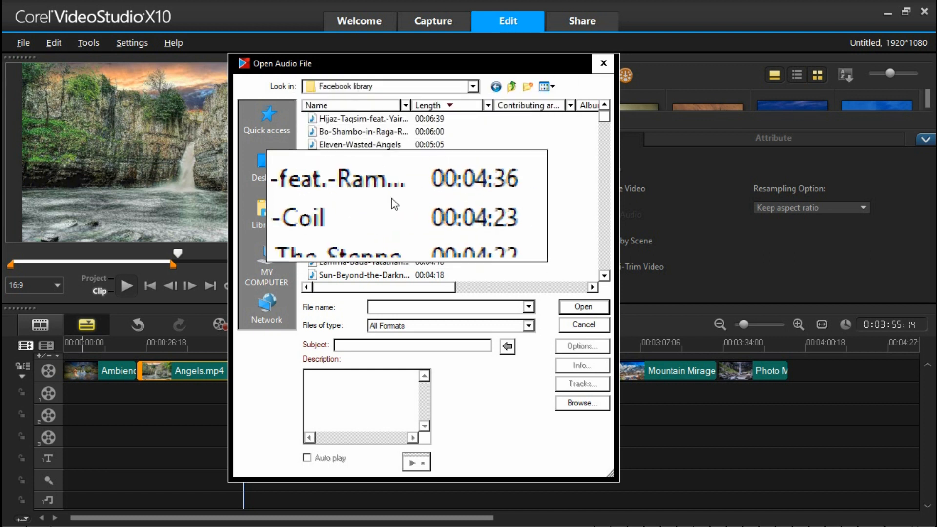
Audition candidate songs in the folder, including Hijaz-Taqsim, Eleven-Wasted-Angels, Desert-Groove, This-Mortal-Coil and Sunrise-On-The-Steppe
scroll(341, 180, "down", 3)
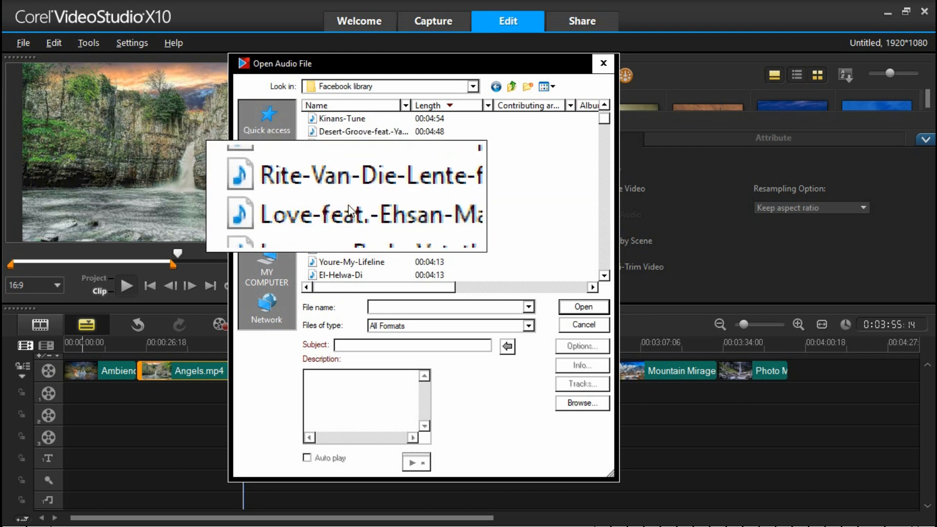
scroll(354, 220, "up", 1)
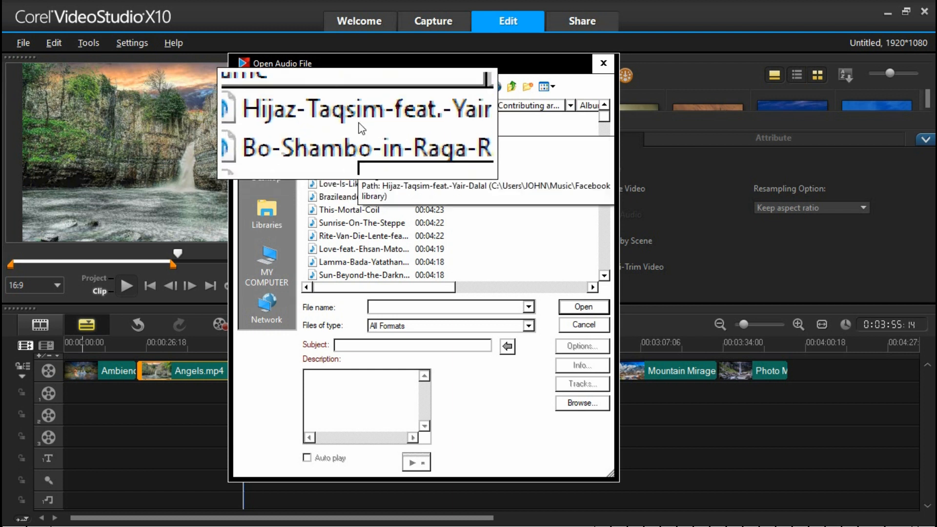
left_click(358, 119)
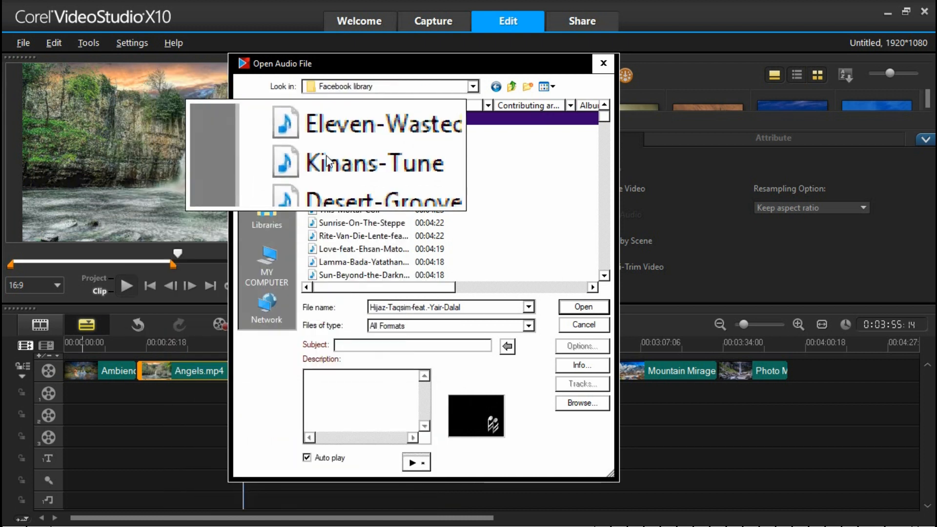
left_click(331, 147)
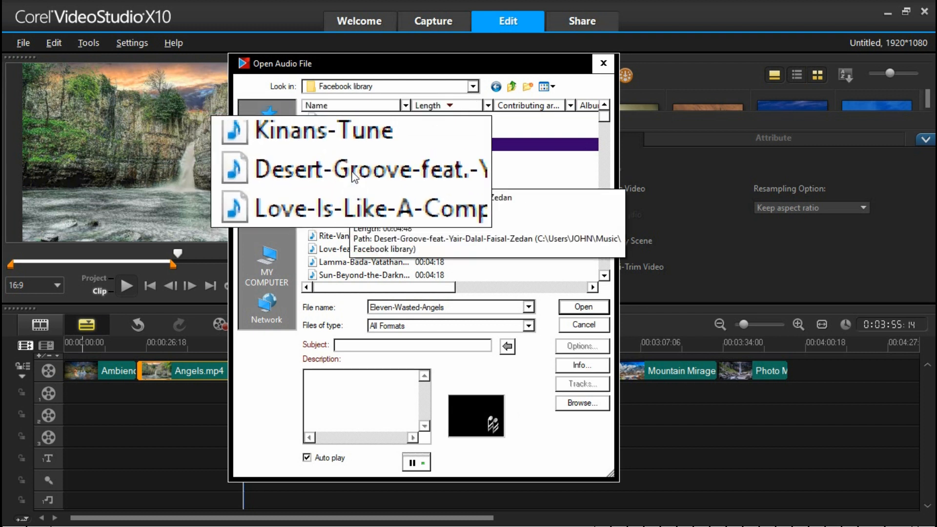
left_click(352, 172)
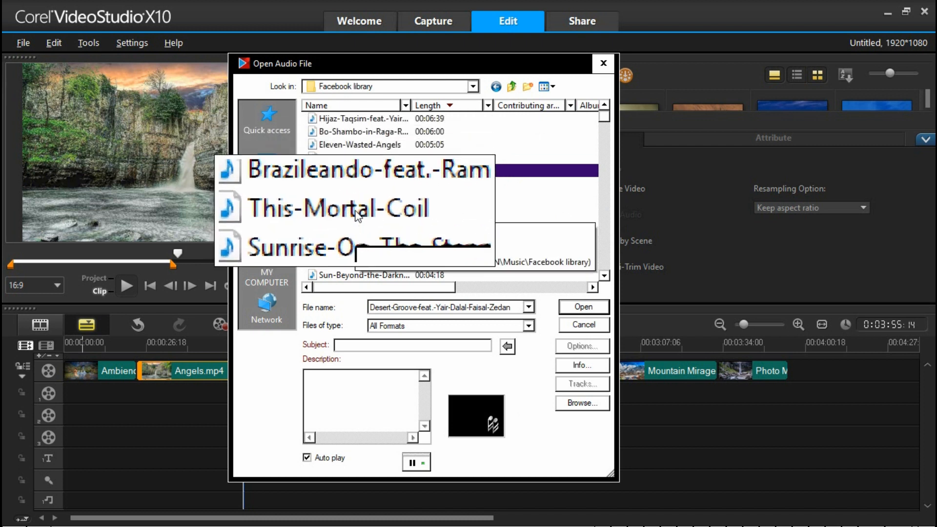
left_click(352, 210)
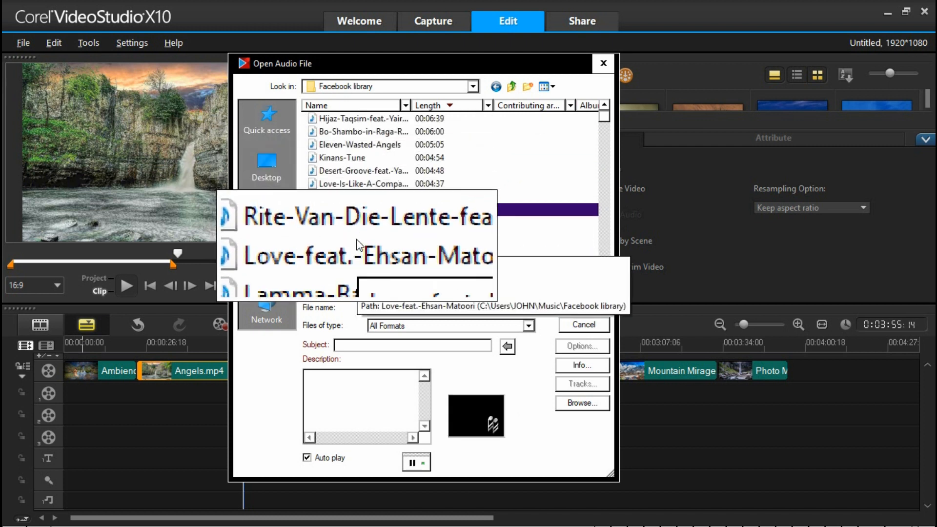
left_click(359, 227)
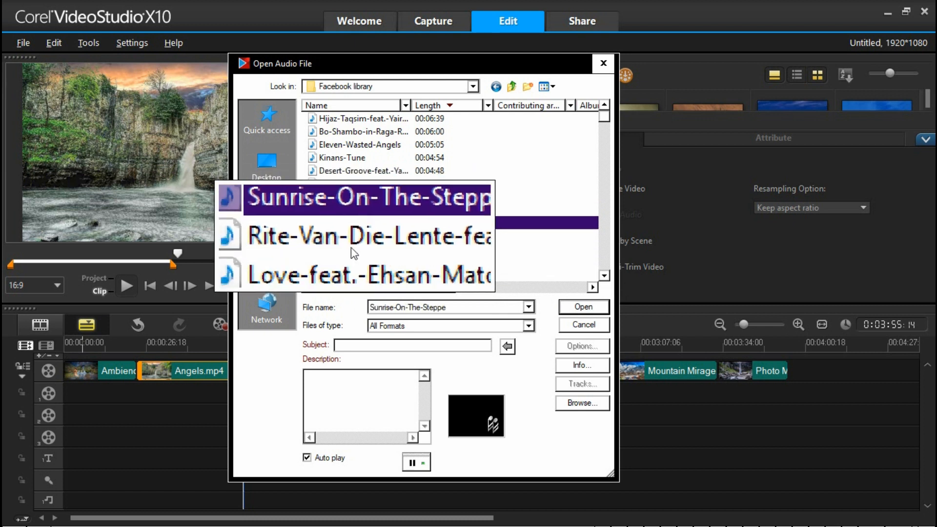
Find the And-The-Walls song of 3 minutes 48 seconds in the folder and insert it on the music track
scroll(349, 272, "down", 1)
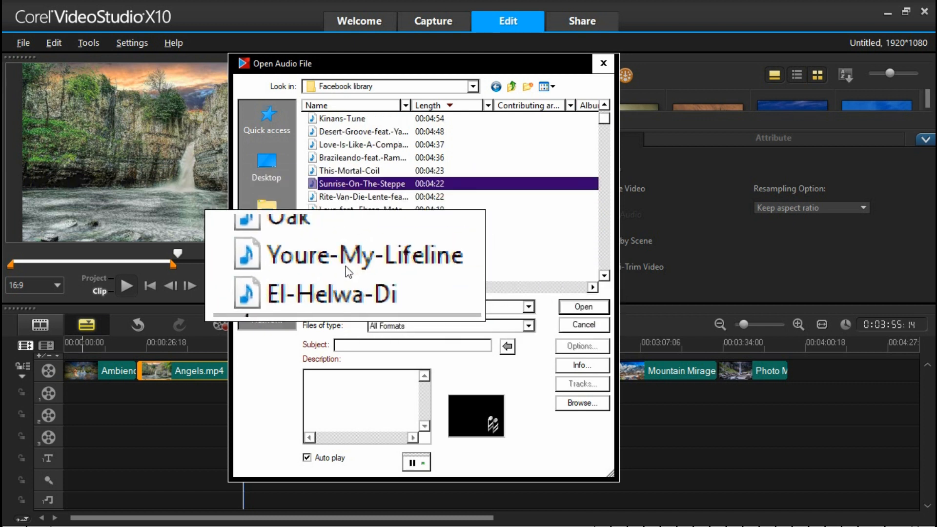
scroll(344, 269, "down", 1)
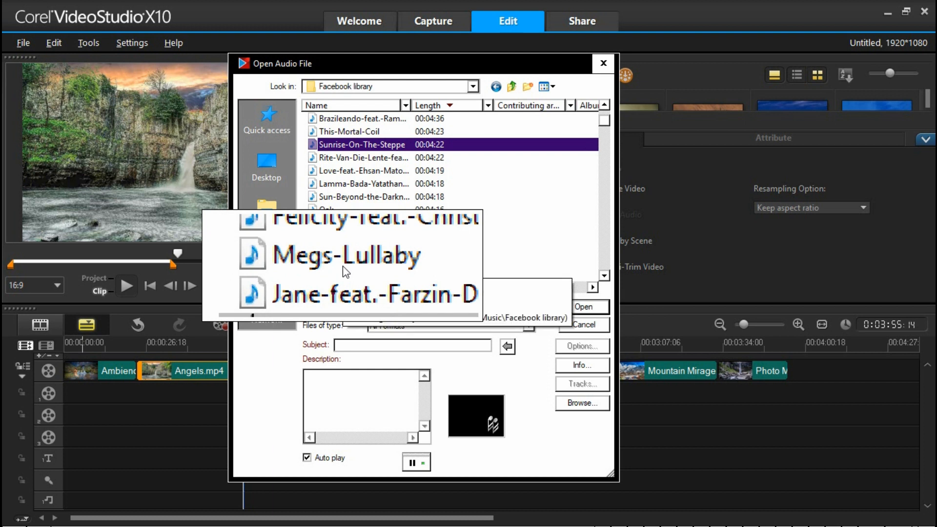
scroll(343, 265, "down", 1)
scroll(338, 280, "down", 1)
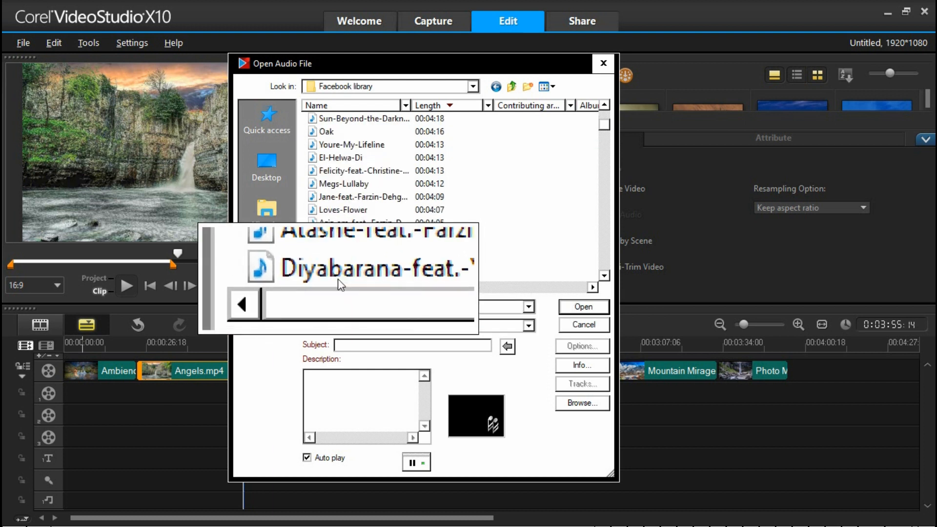
scroll(340, 266, "down", 4)
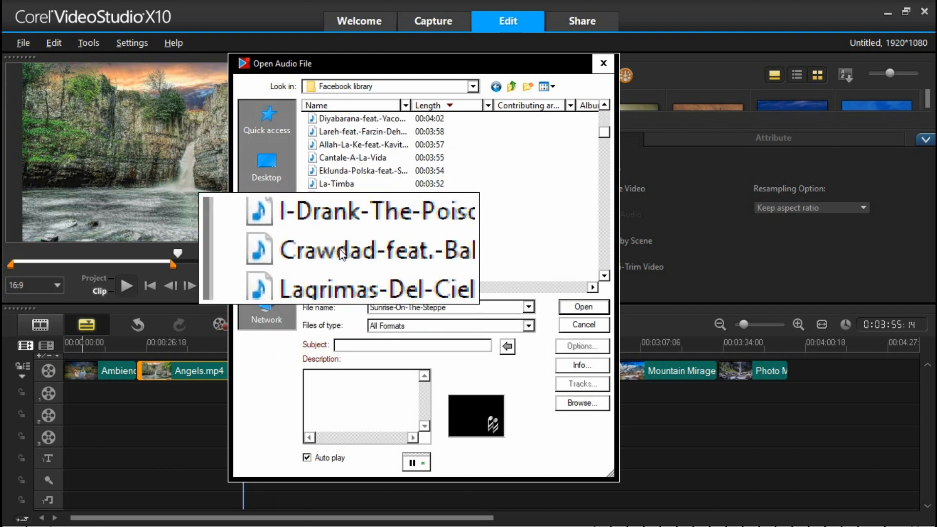
scroll(345, 240, "down", 1)
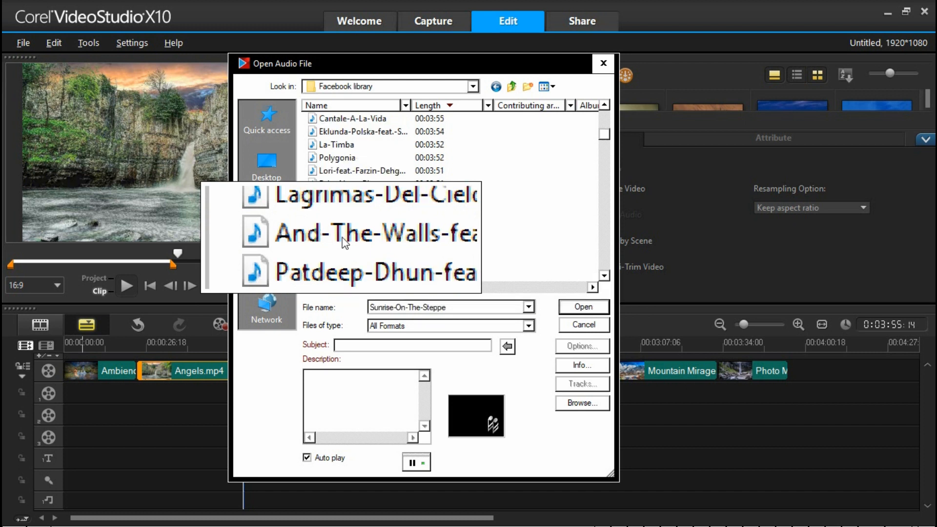
left_click(345, 243)
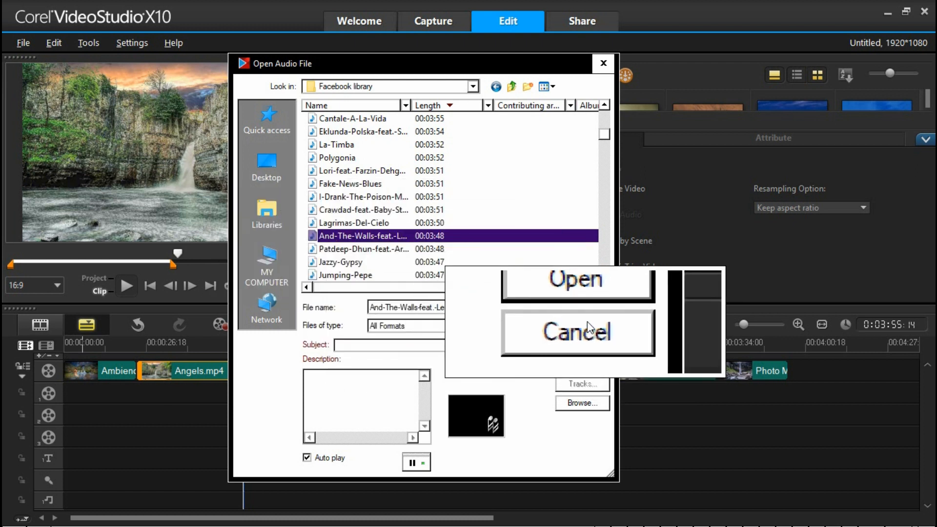
left_click(591, 307)
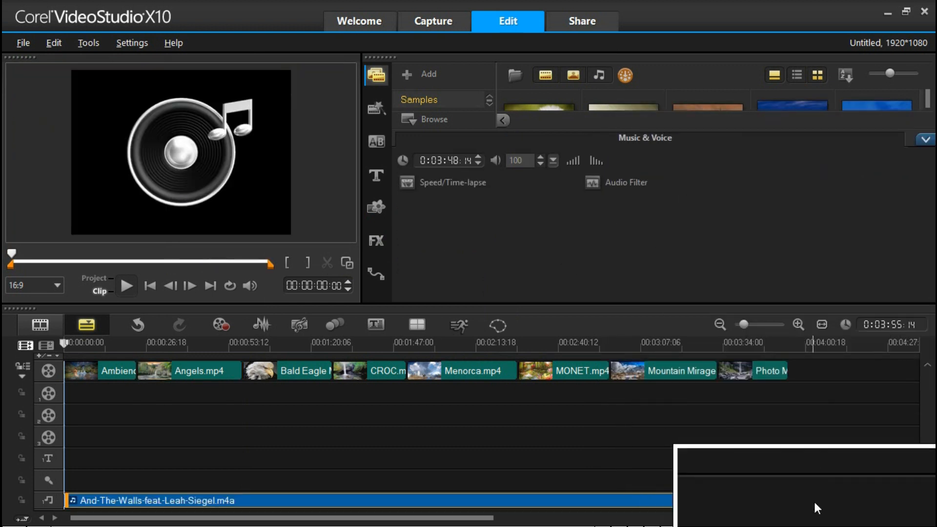
Trim the end of the last clip, the Photo Mirage waterfall, to 16 seconds so it ends with the music
left_click(763, 374)
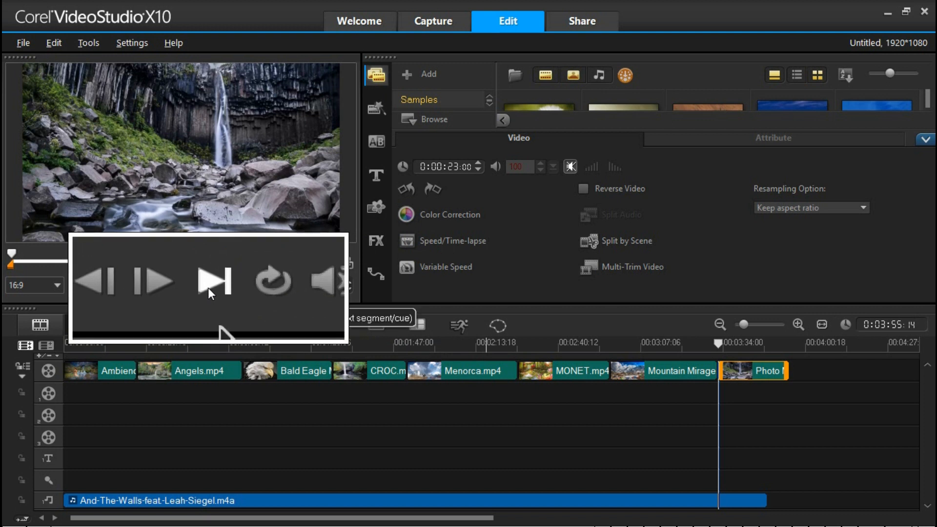
left_click(208, 288)
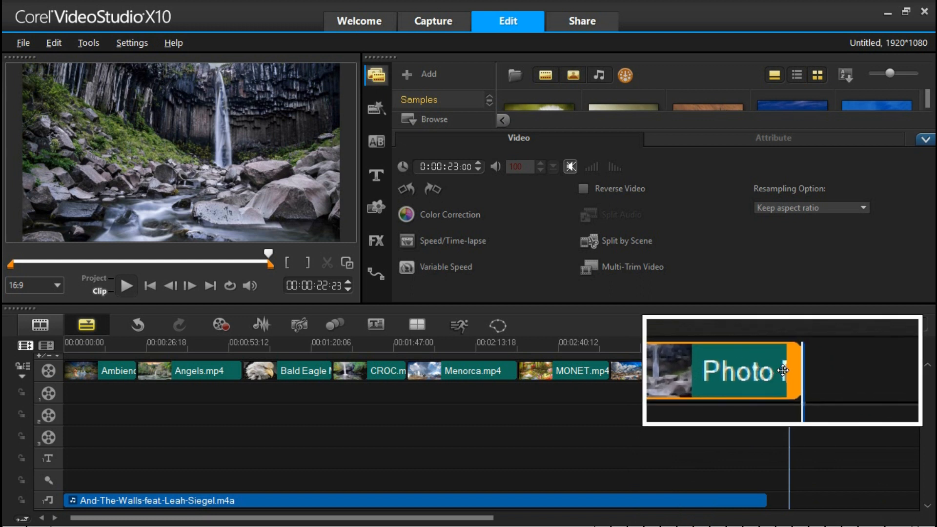
left_click_drag(786, 370, 773, 371)
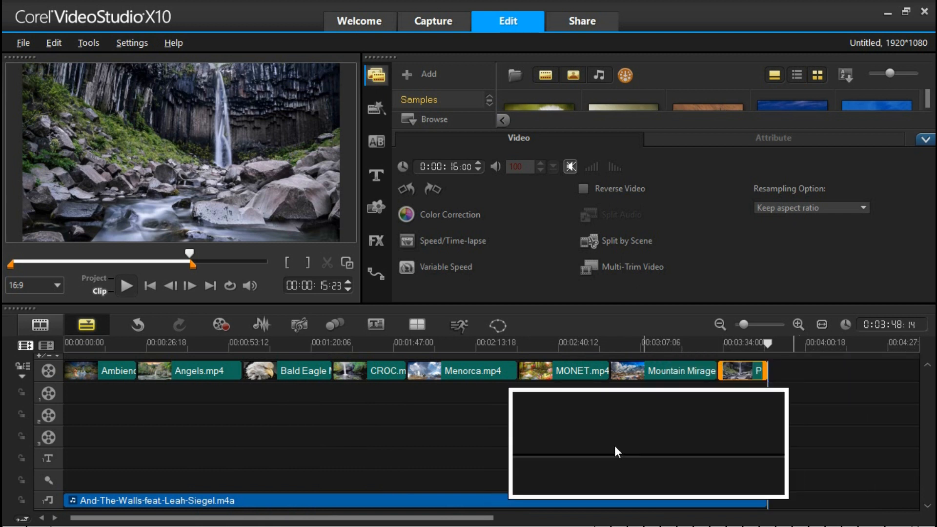
Go to the sharing settings and name the MPEG-4 output file with the creator's first name followed by MIRAGE VIDEO
left_click(577, 22)
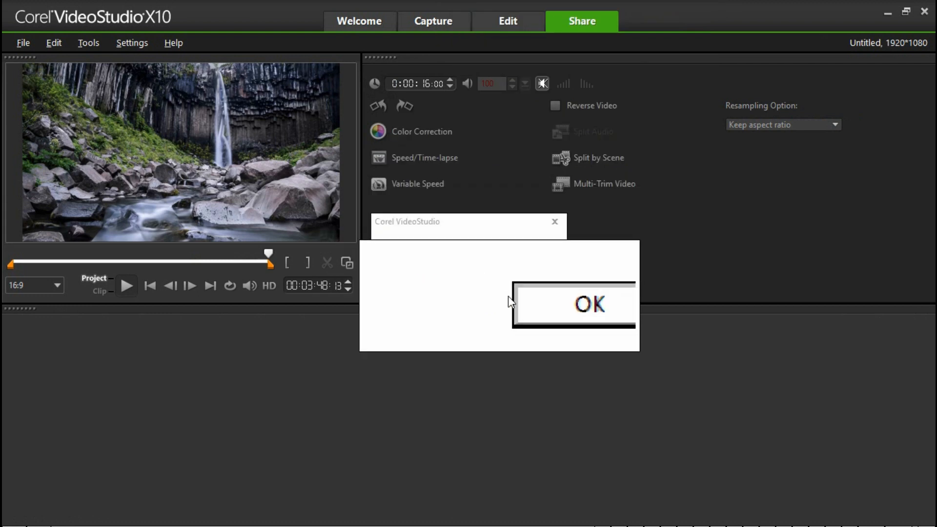
left_click(526, 300)
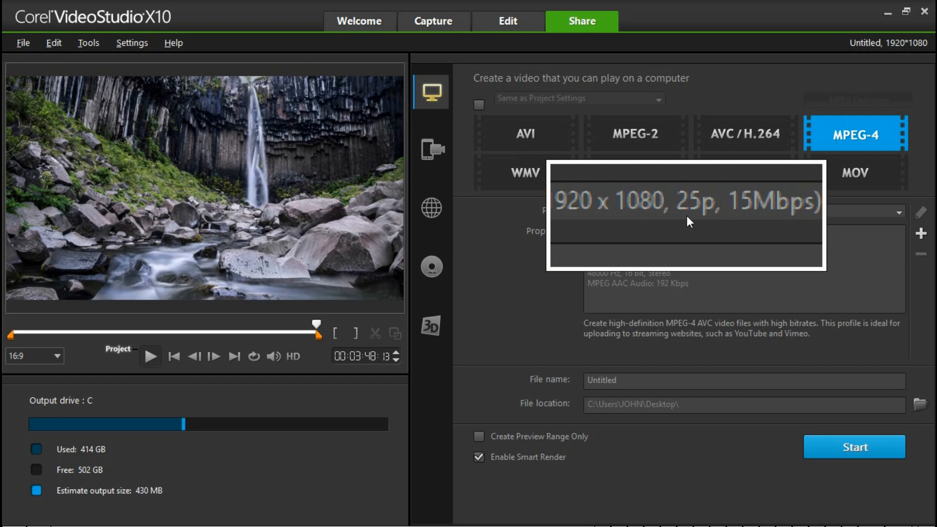
double_click(616, 382)
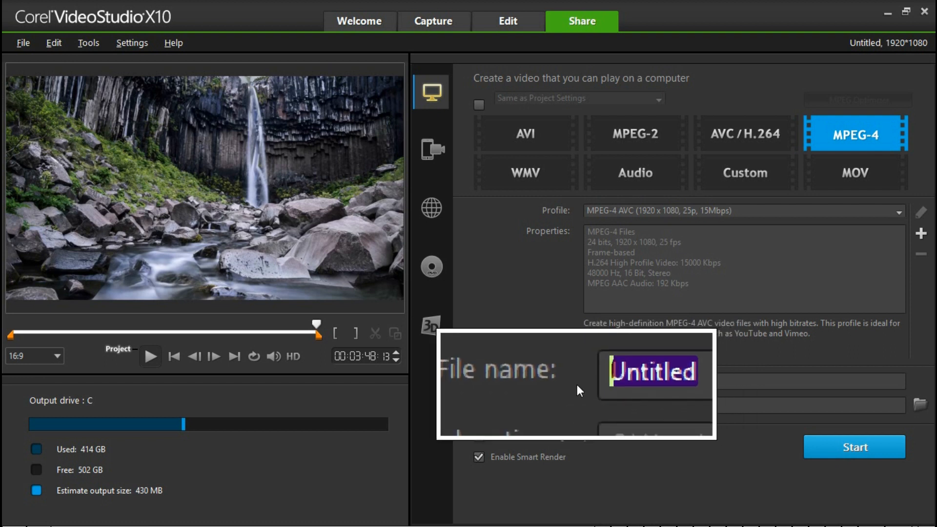
type("JOHN MI")
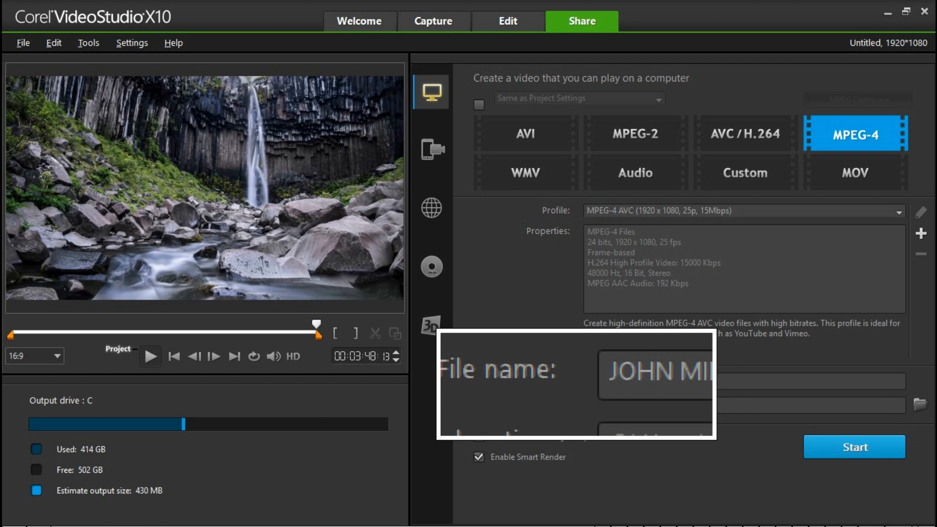
type("RAGE VIDEO")
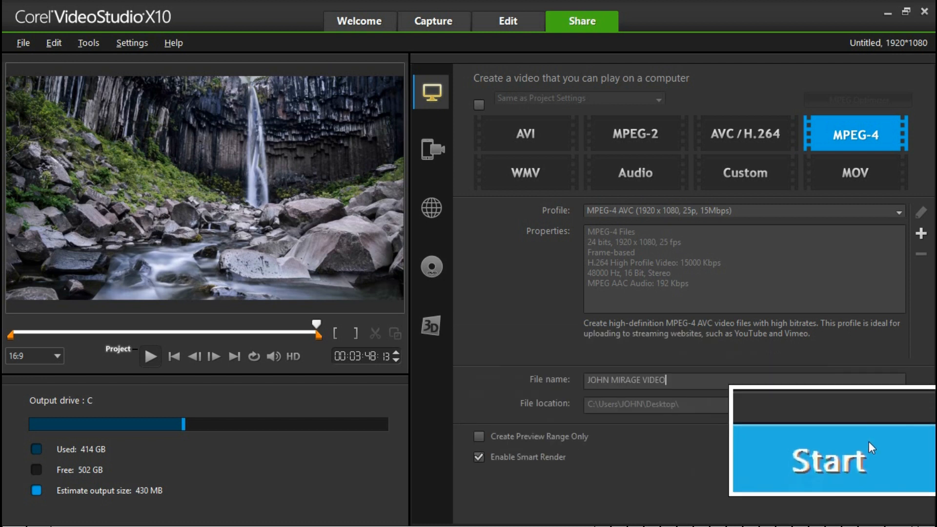
Render the montage as an MPEG-4 file on the desktop and acknowledge the completed export
left_click(860, 442)
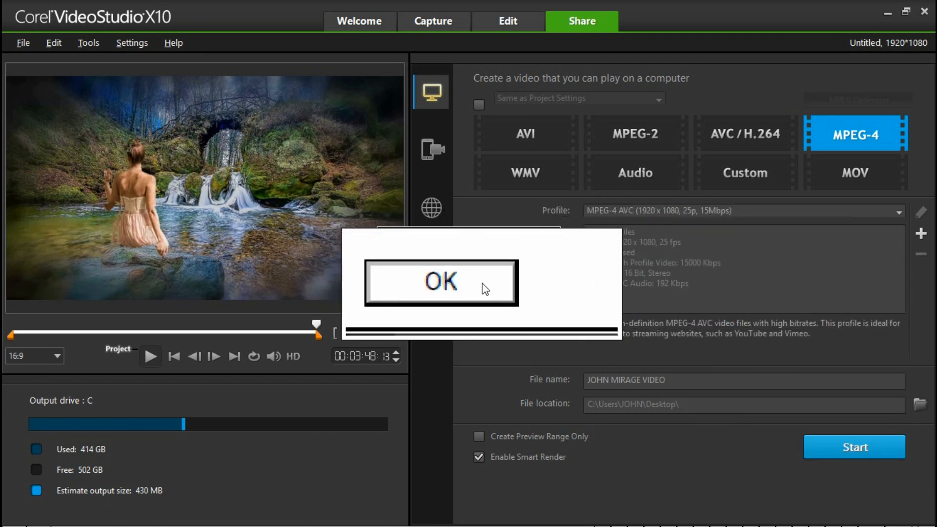
left_click(485, 291)
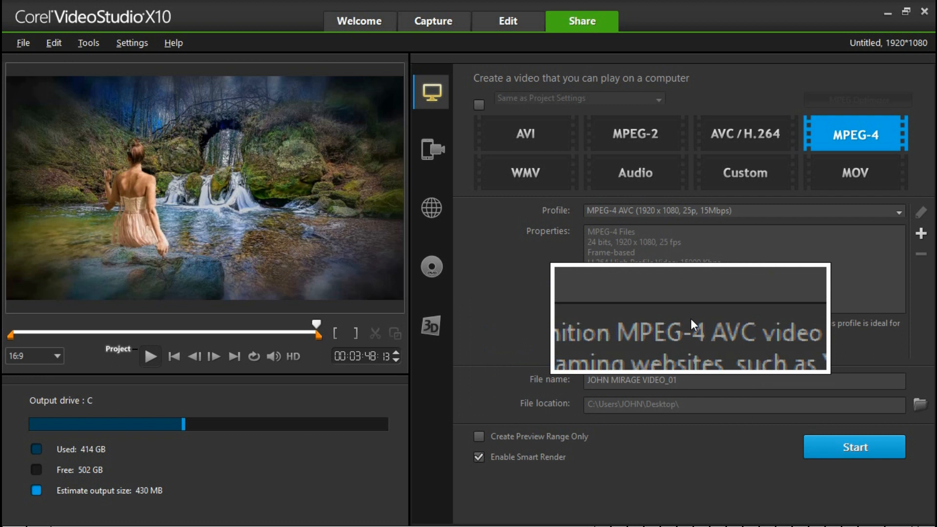
Close the video editor without saving the project and dismiss its improper-argument error
left_click(924, 12)
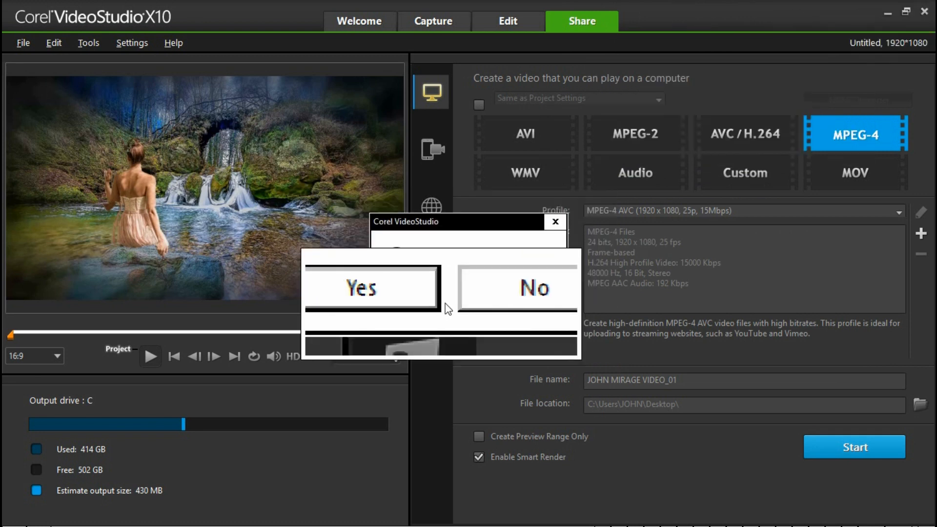
left_click(489, 293)
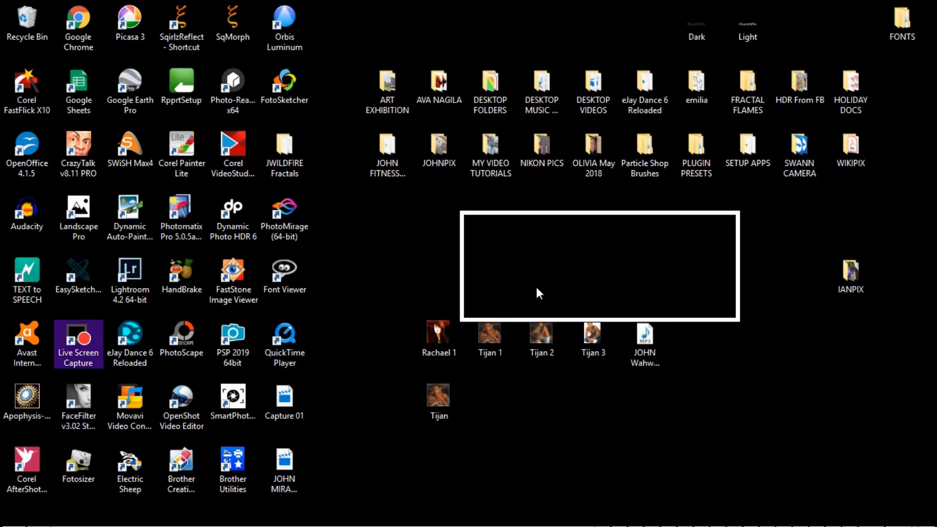
double_click(287, 474)
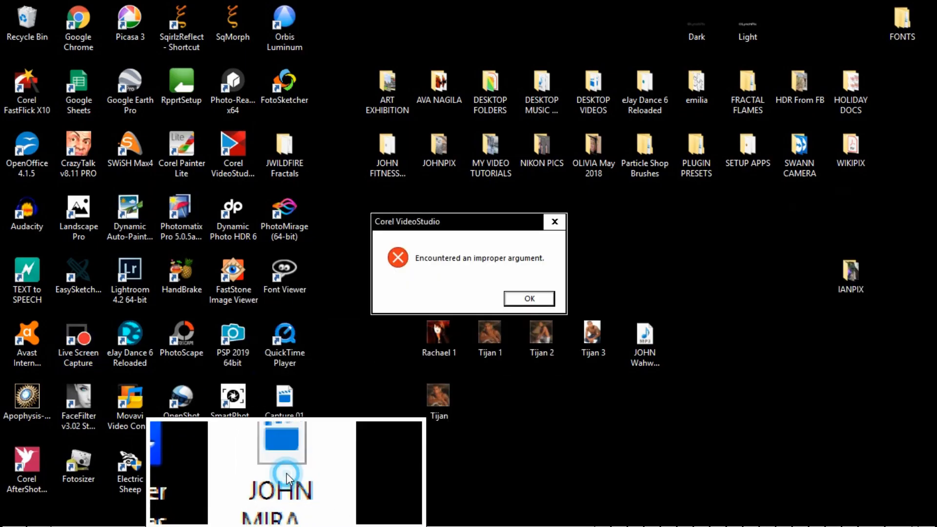
left_click(521, 301)
Move the exported mirage video to the empty middle area of the desktop and open it in Films & TV
double_click(284, 477)
left_click_drag(284, 477, 425, 254)
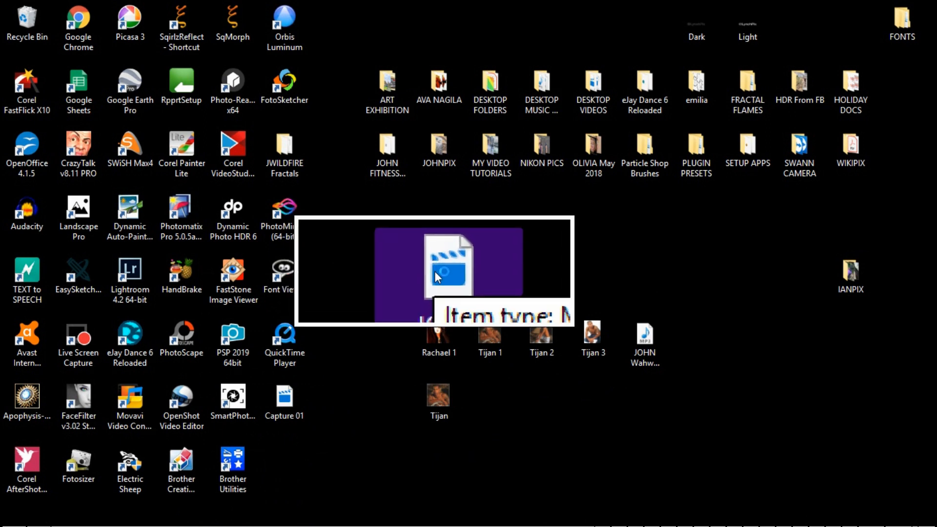
left_click(435, 272)
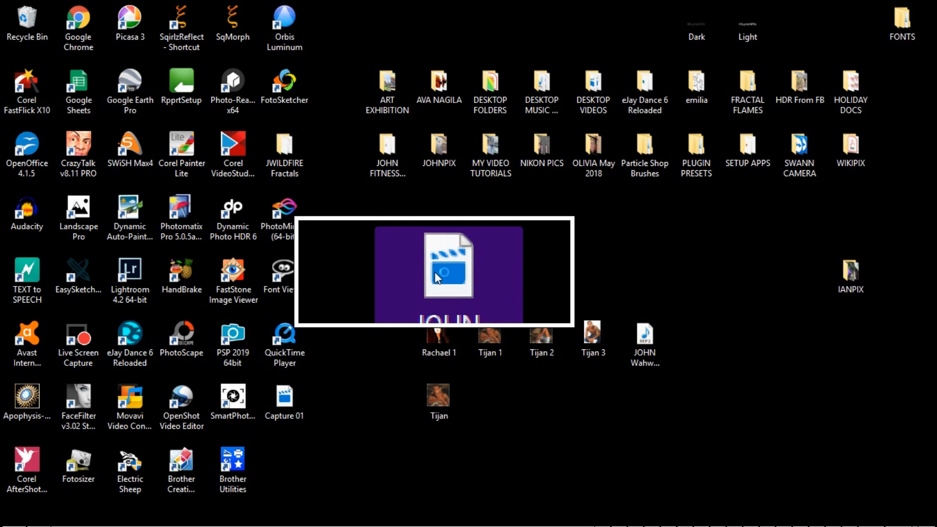
double_click(437, 277)
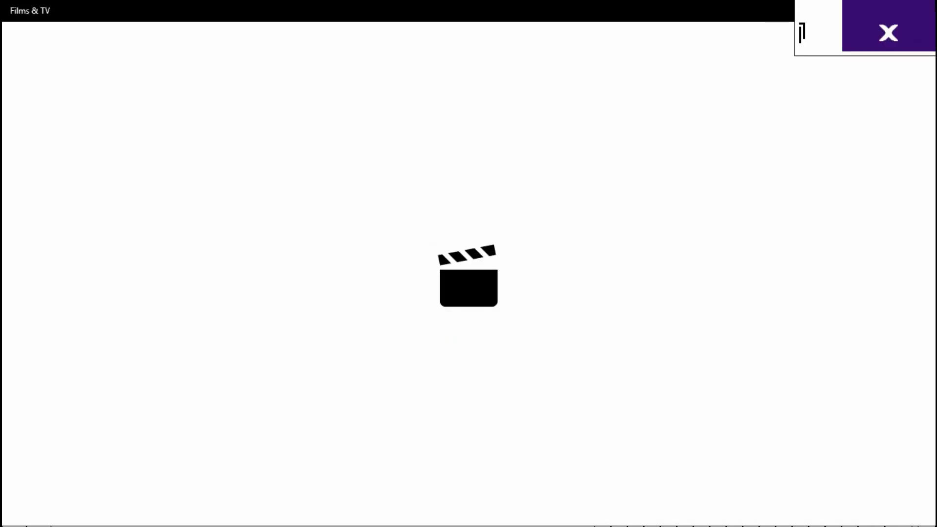